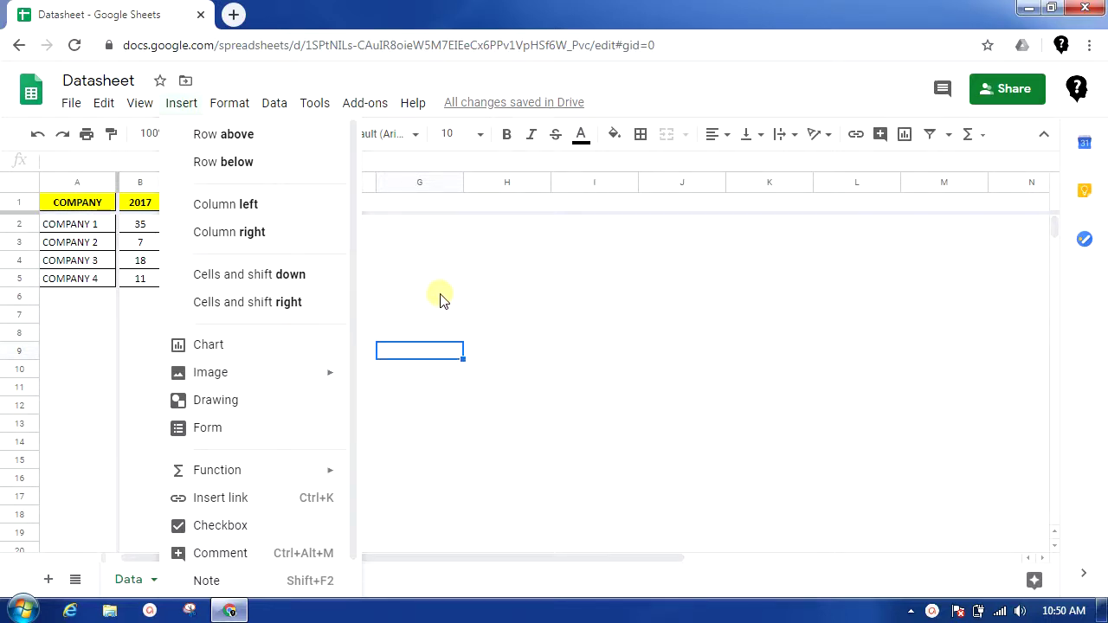
Start inserting an image in cell G9 with Google Image Search as the source
mouse_move(317, 369)
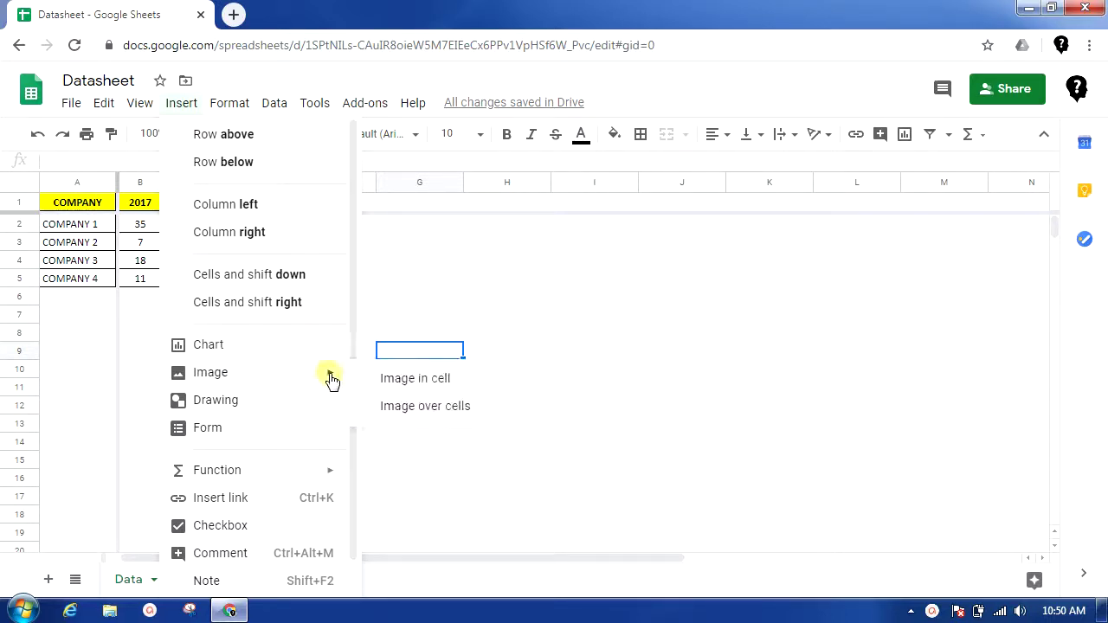
click(456, 386)
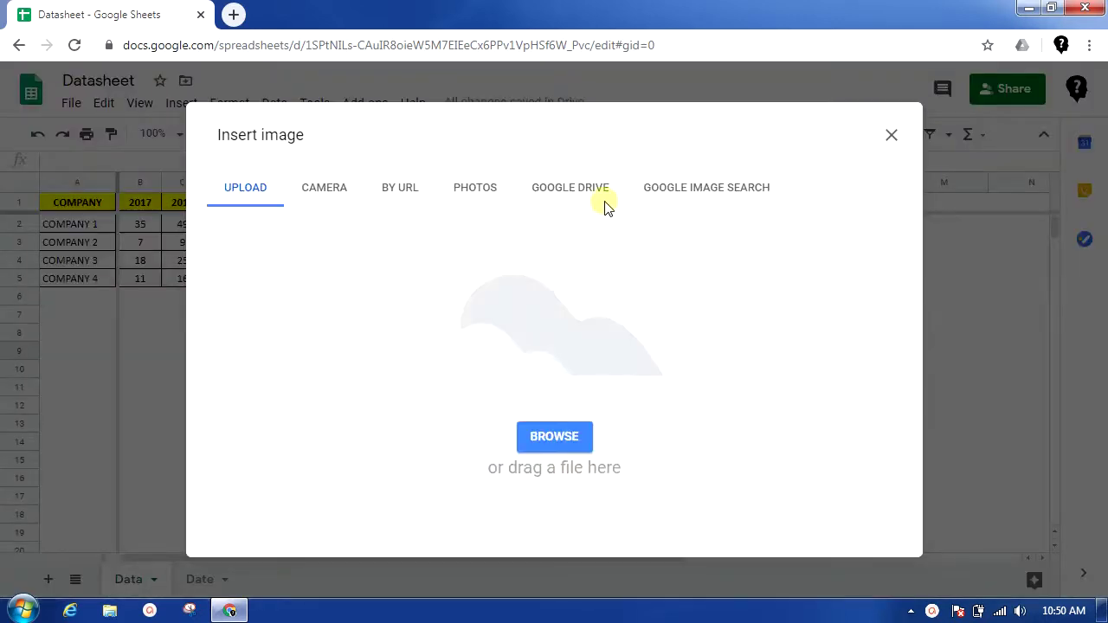
click(700, 191)
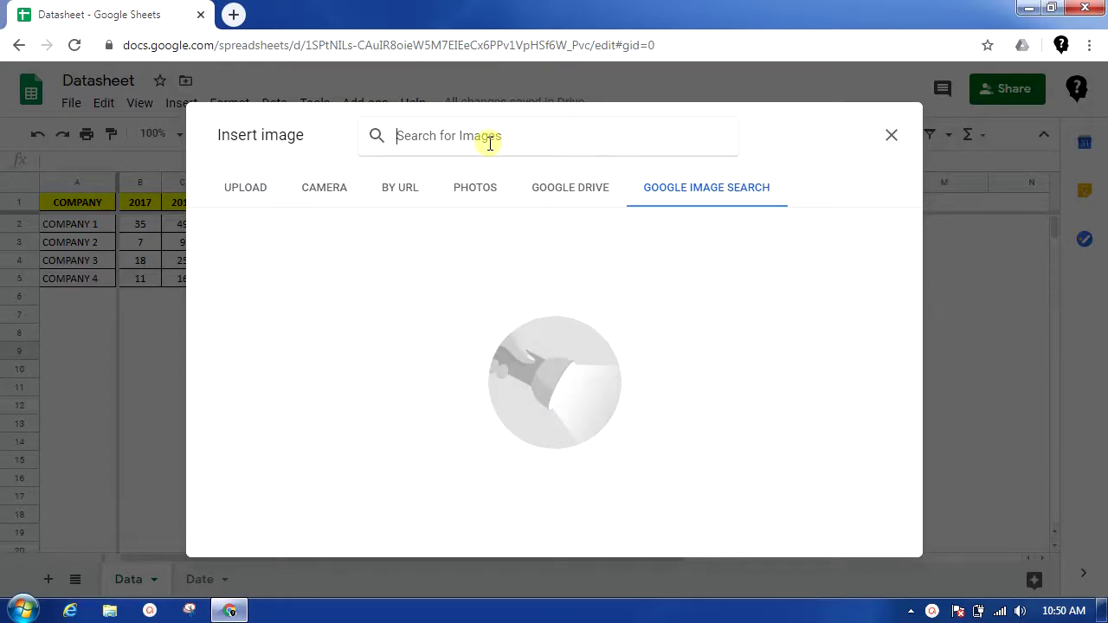
text(hell)
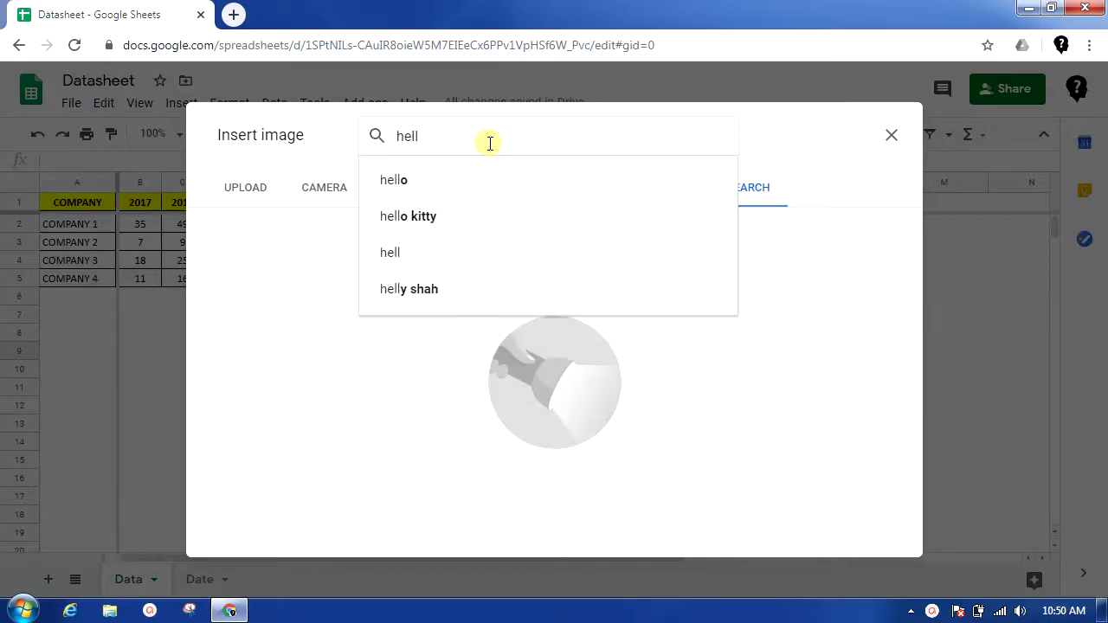
double_click(490, 142)
key(BackSpace)
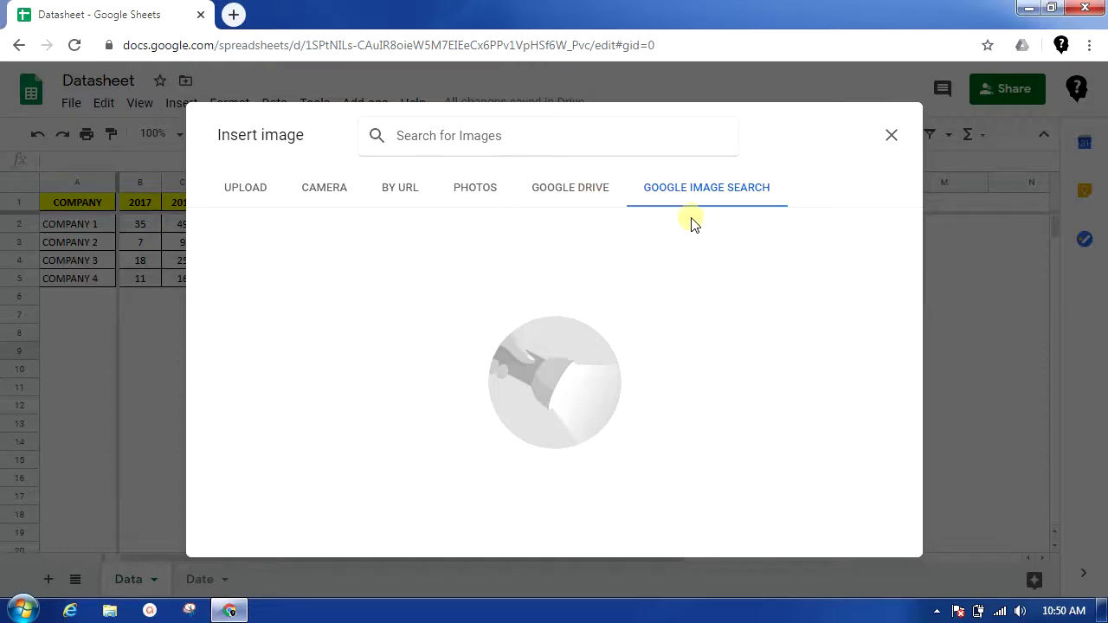
Search the images for "hello" and insert the yellow script Hello picture into cell G9
click(467, 137)
text(he)
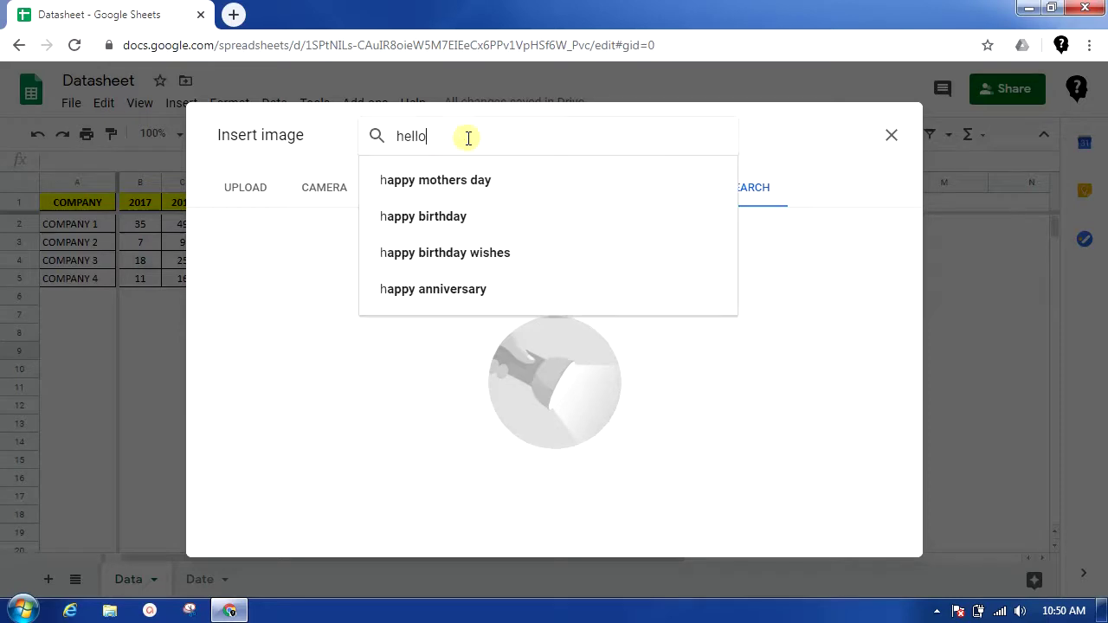
text(llo)
key(Return)
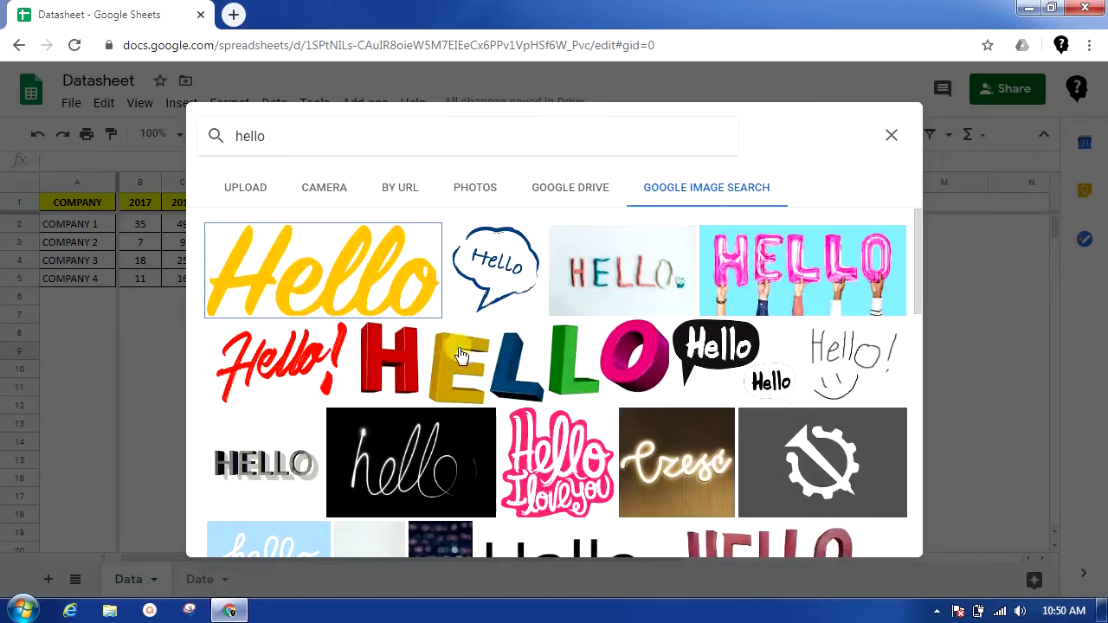
click(350, 278)
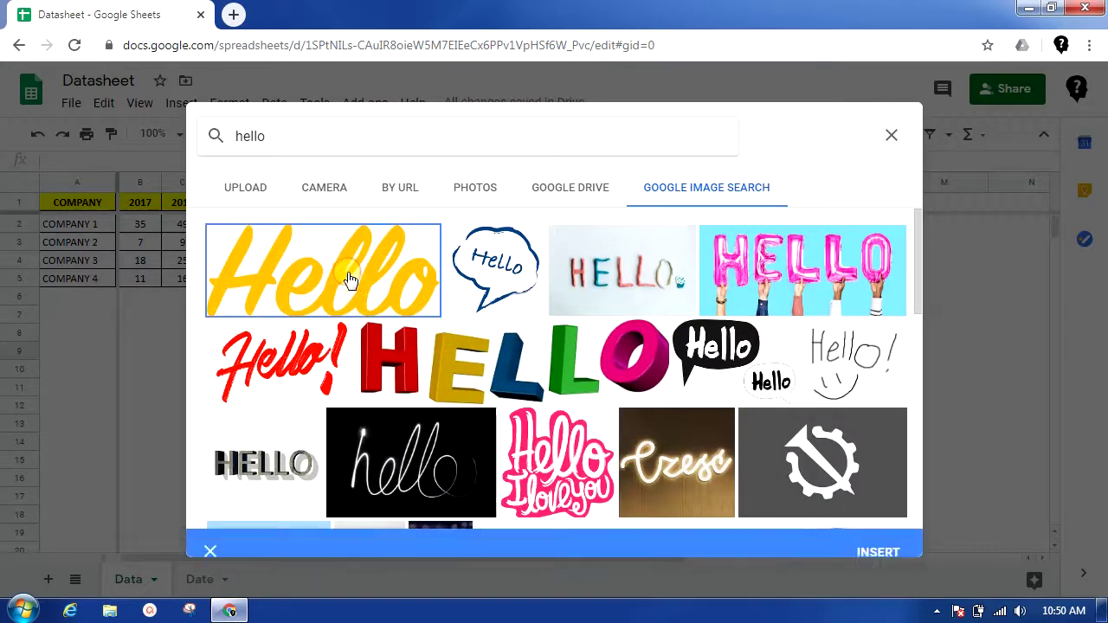
click(879, 546)
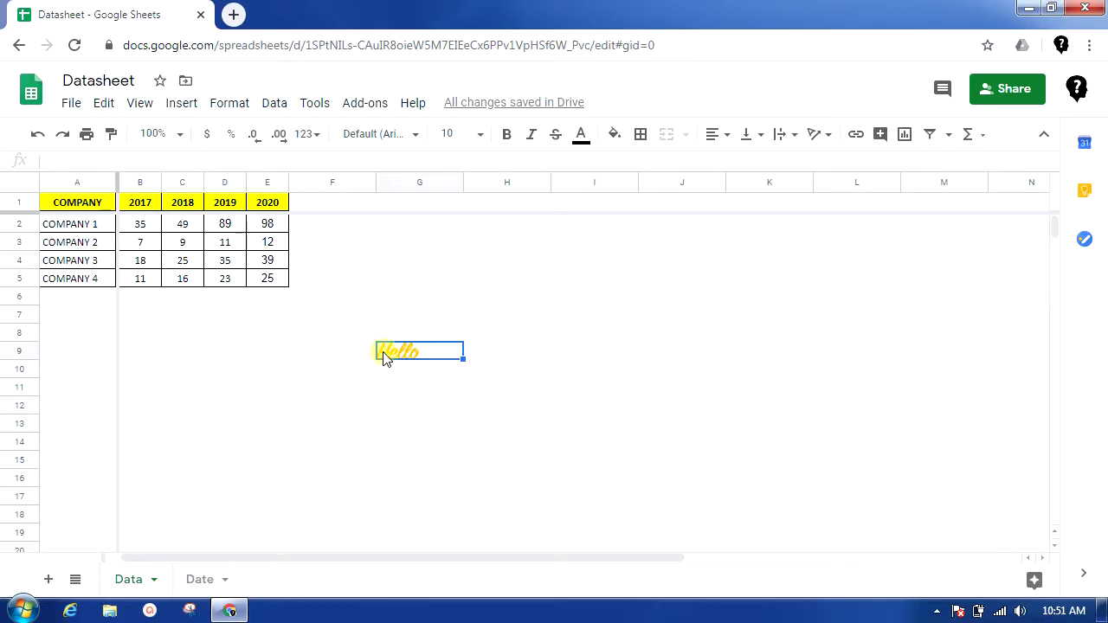
Enter the text "Name" in cell H9, beside the Hello image
click(488, 352)
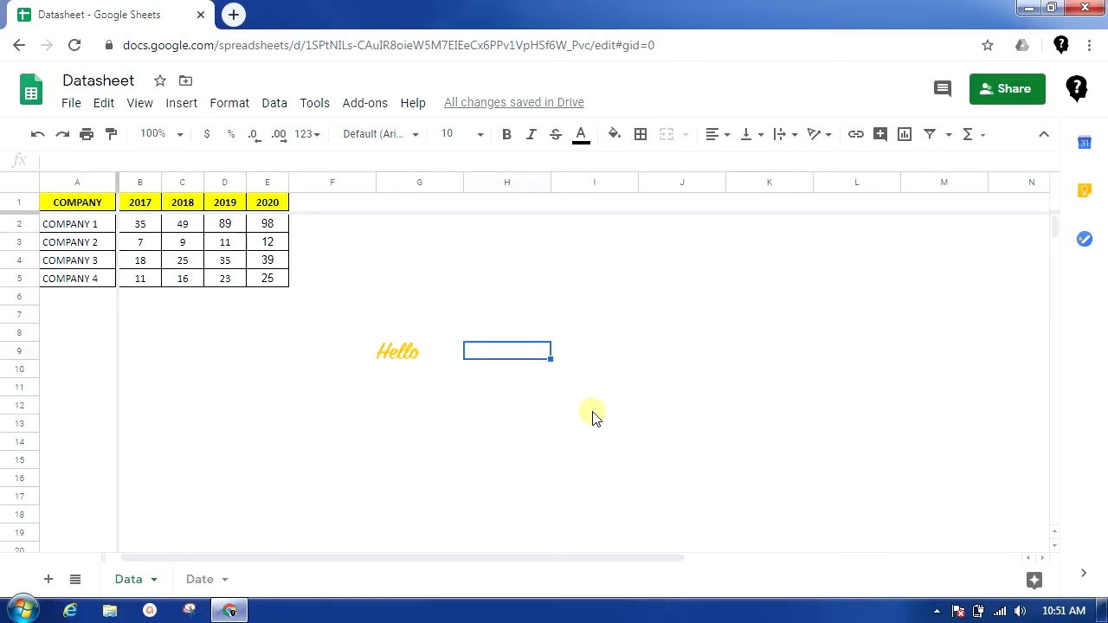
text(Name)
key(Return)
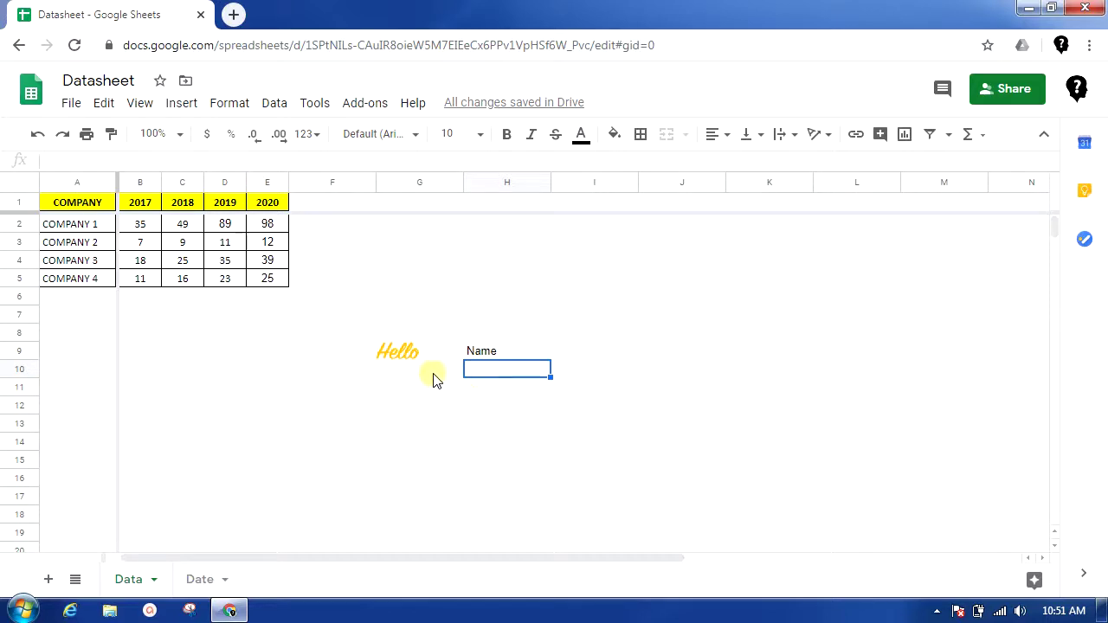
click(178, 104)
mouse_move(220, 374)
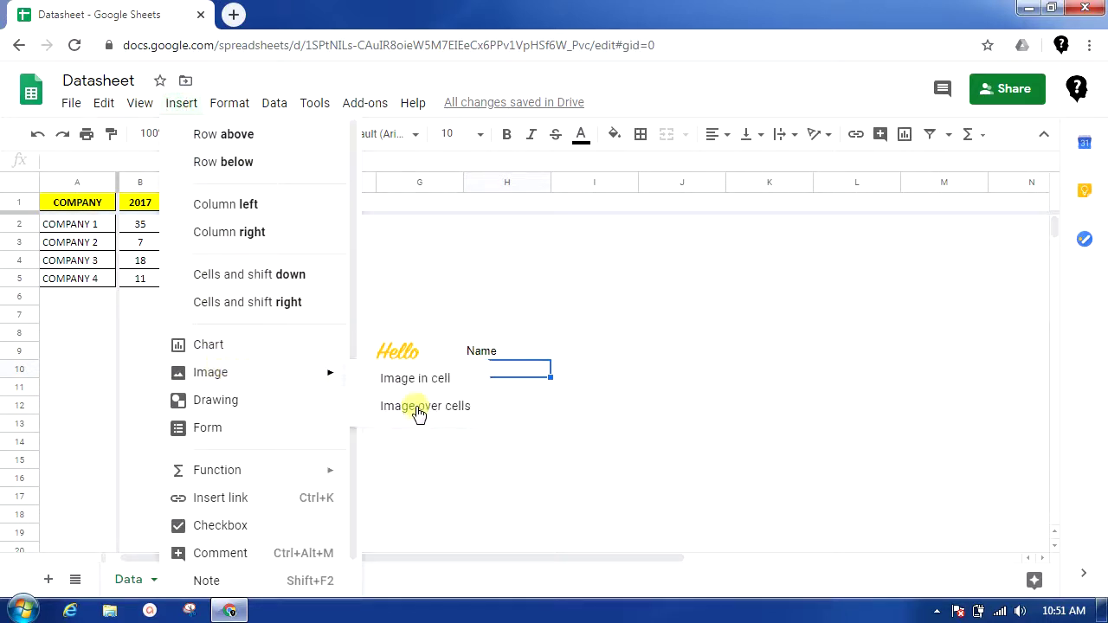
click(455, 303)
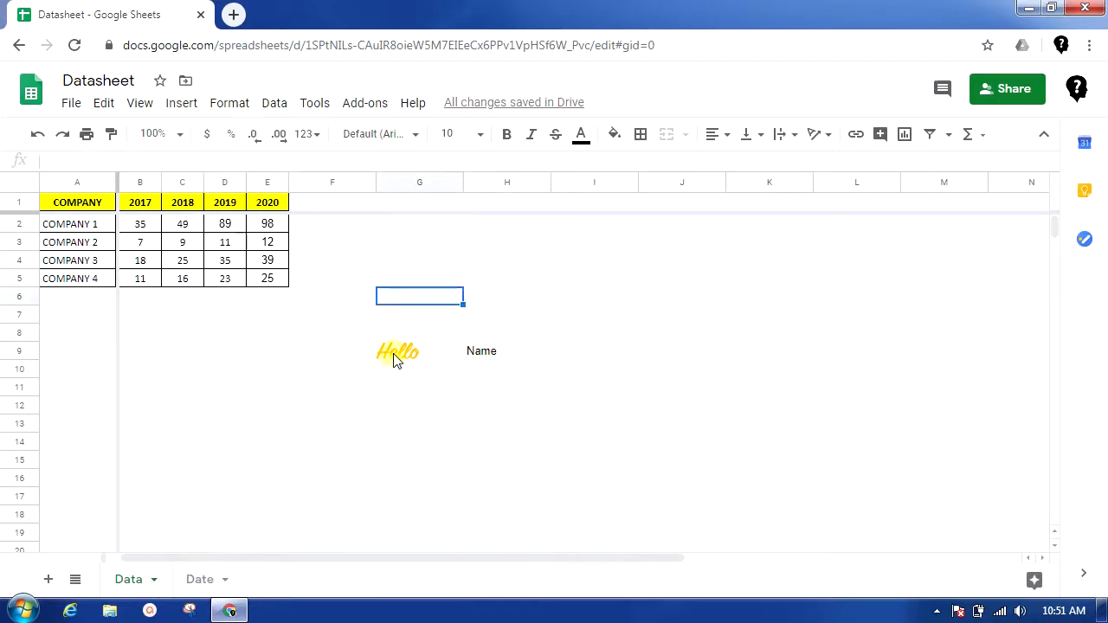
Convert the Hello image in cell G9 to an image placed over the cells
click(399, 353)
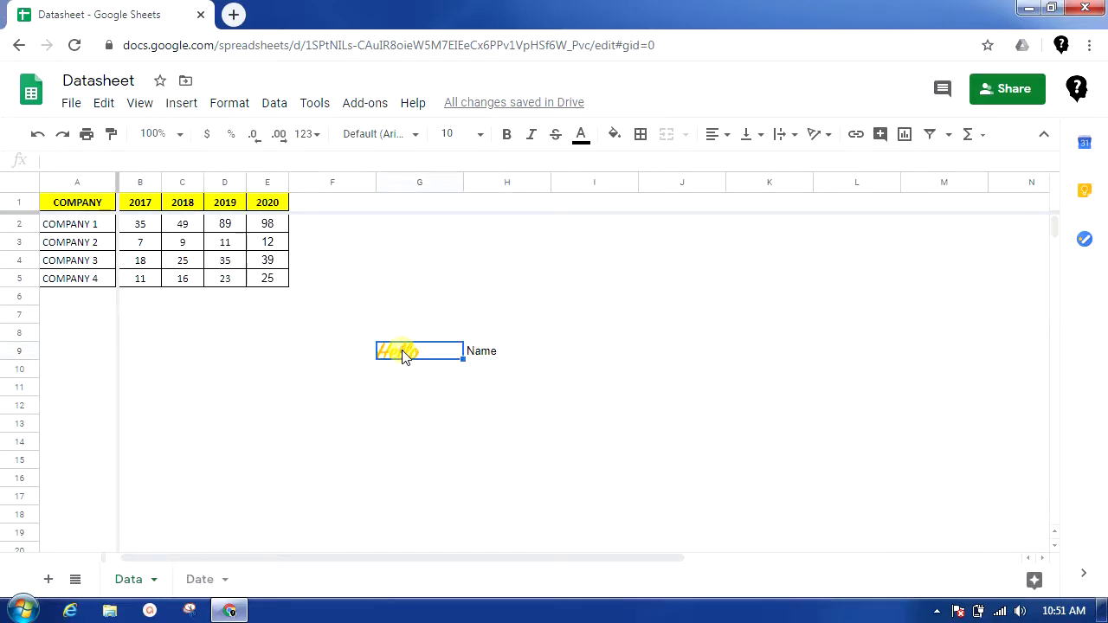
right_click(403, 356)
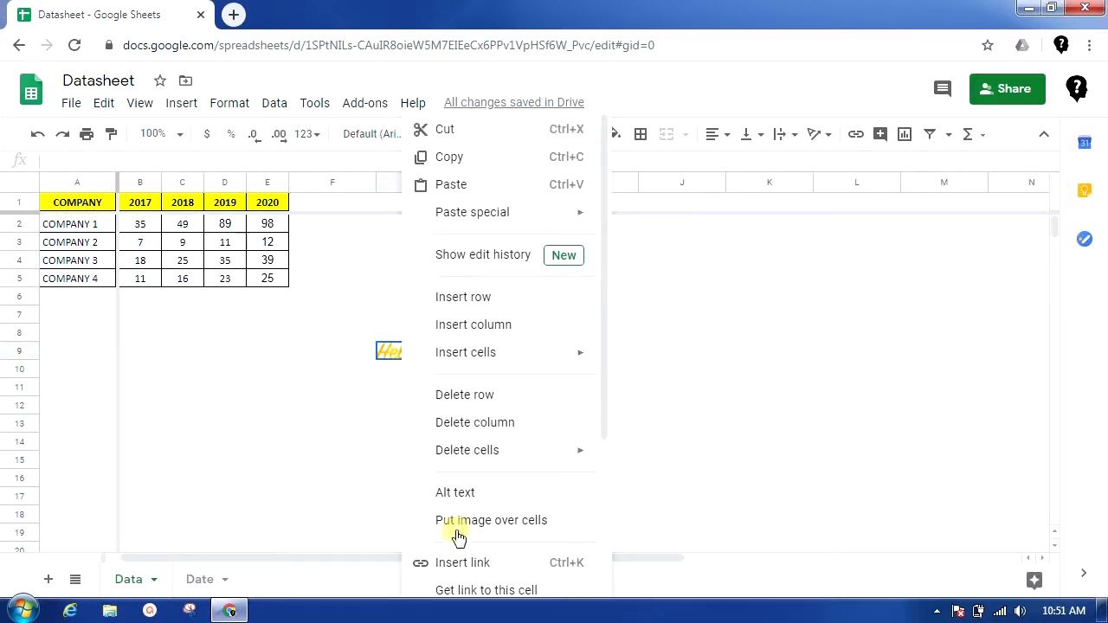
click(525, 520)
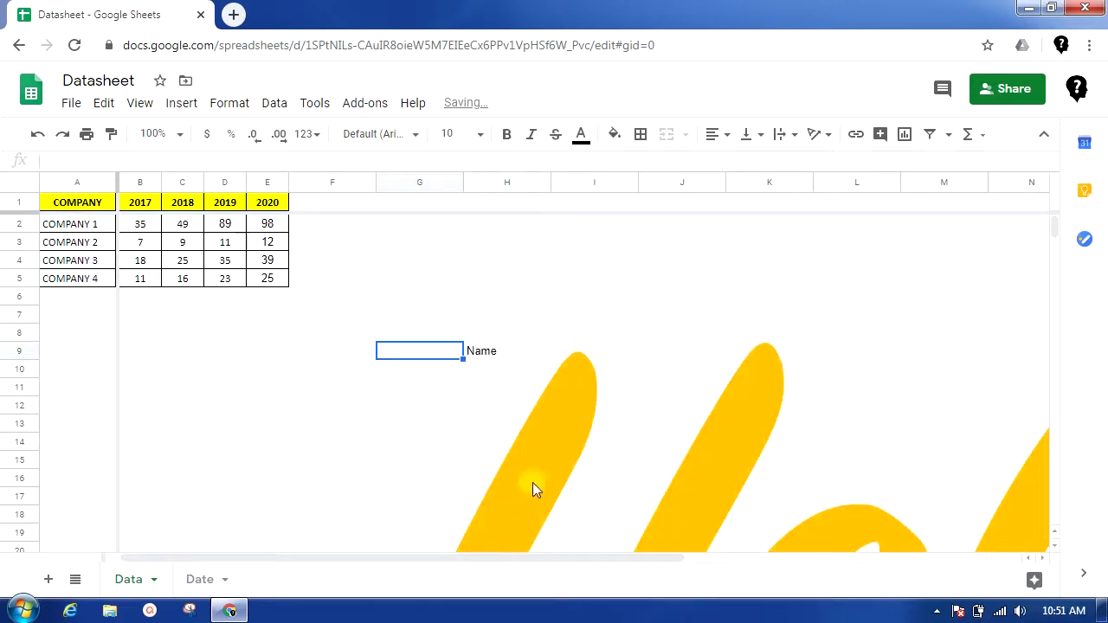
Shrink the floating Hello image and move it beside the Name cell, spanning about columns H to M and rows 5 to 16
drag(543, 475, 393, 435)
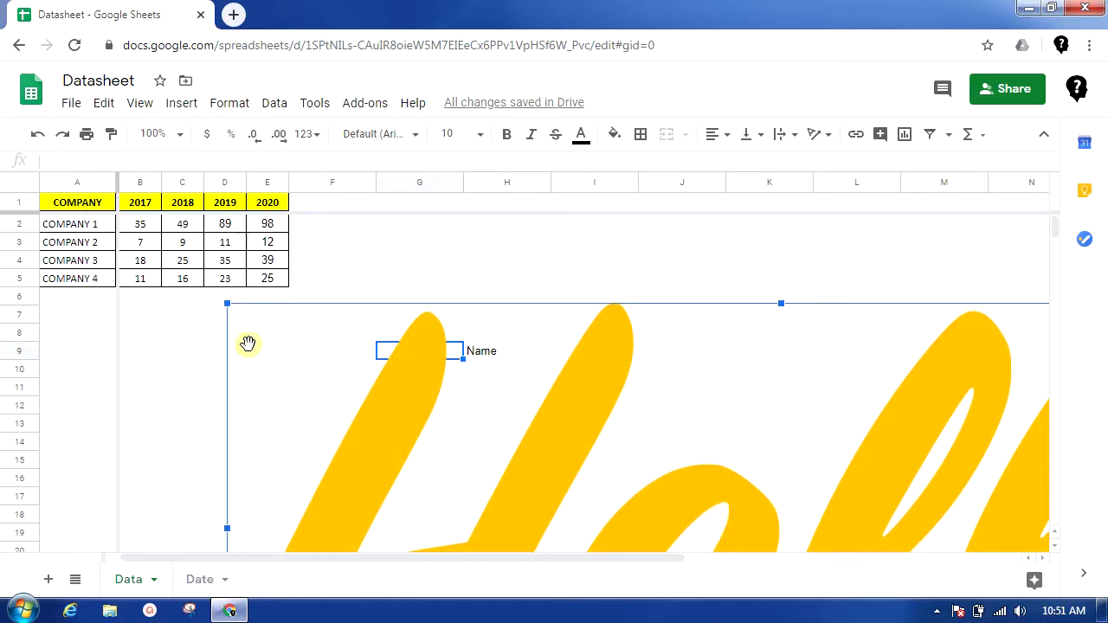
drag(290, 356, 560, 465)
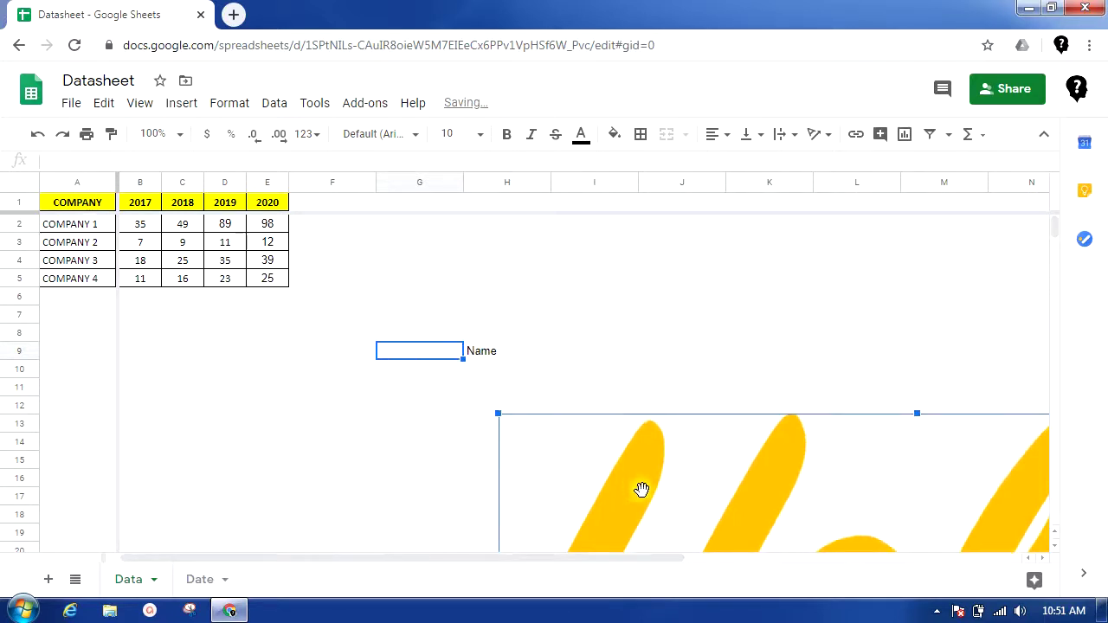
drag(643, 490, 528, 447)
drag(262, 337, 67, 204)
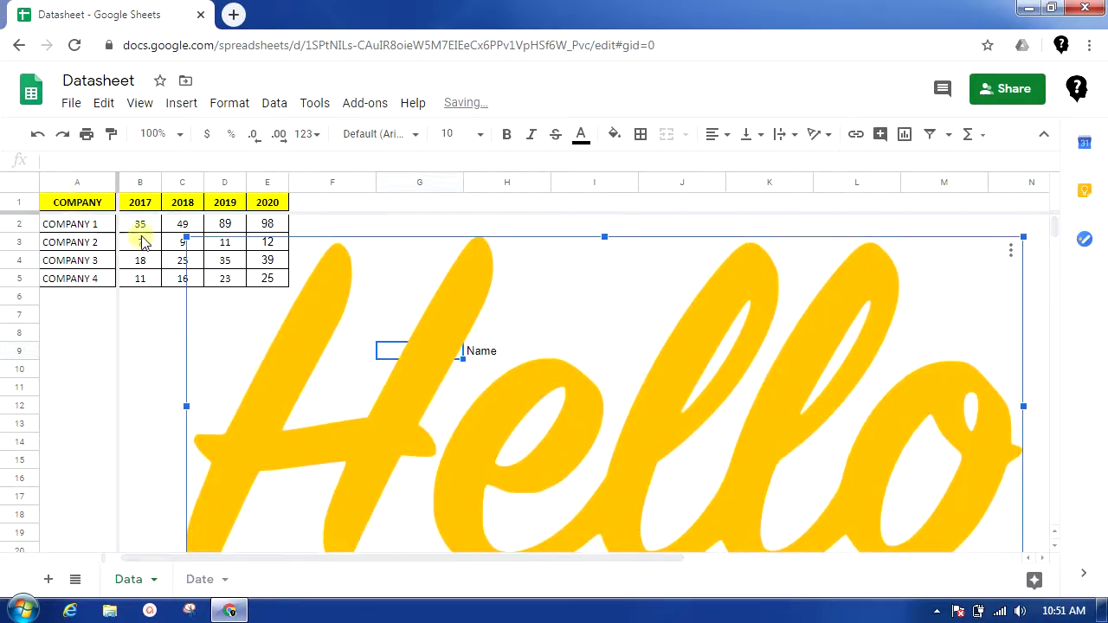
drag(184, 241, 545, 460)
drag(687, 460, 611, 306)
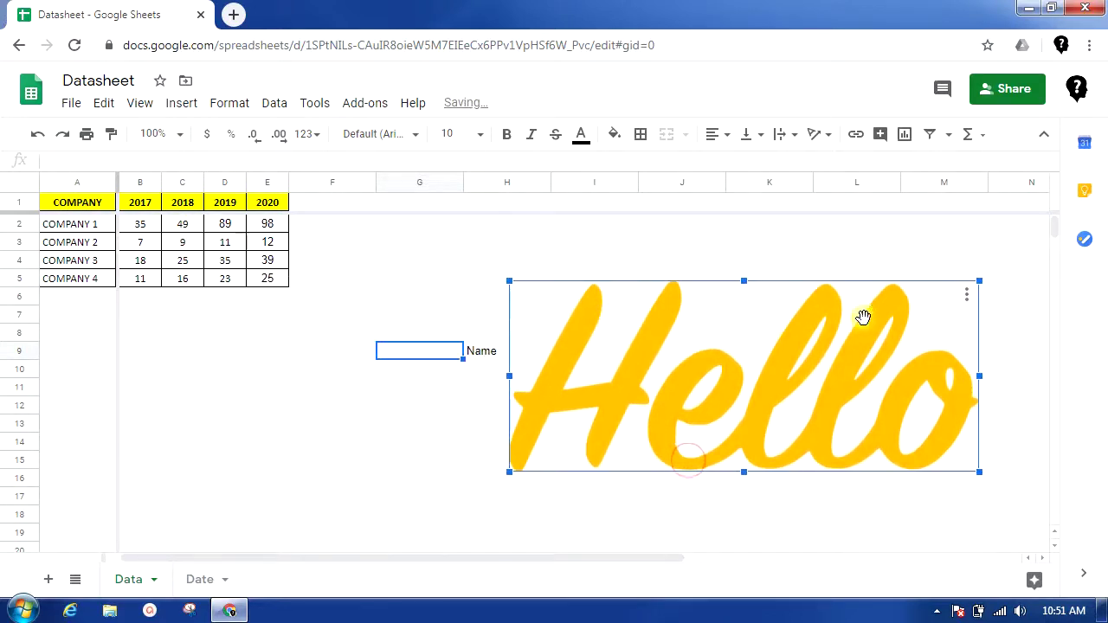
Put the floating Hello image into cell G8
click(967, 296)
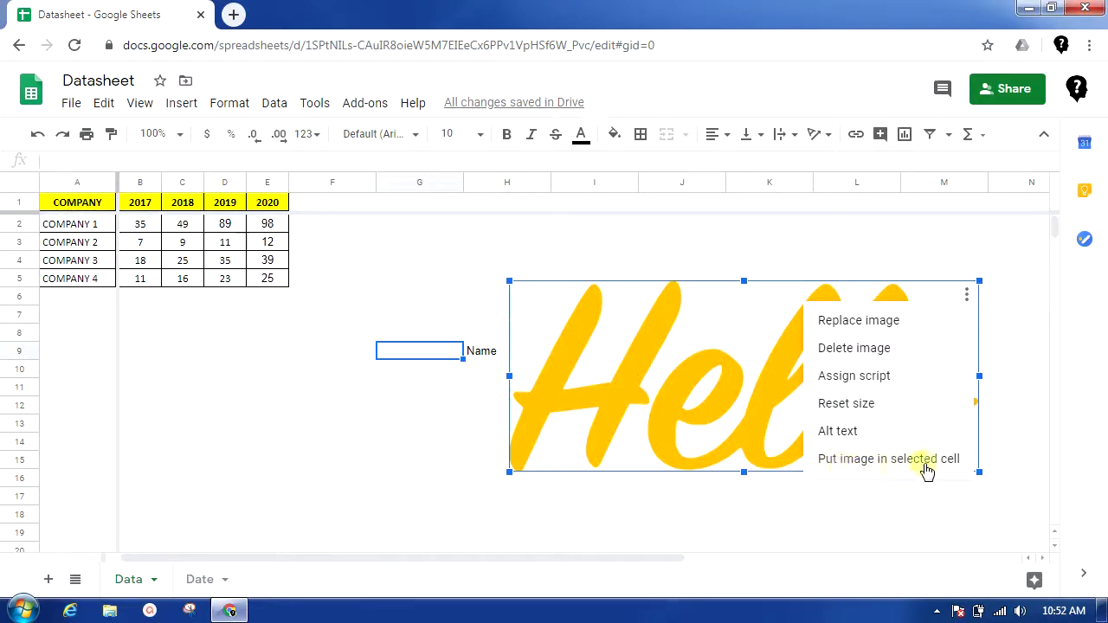
click(411, 299)
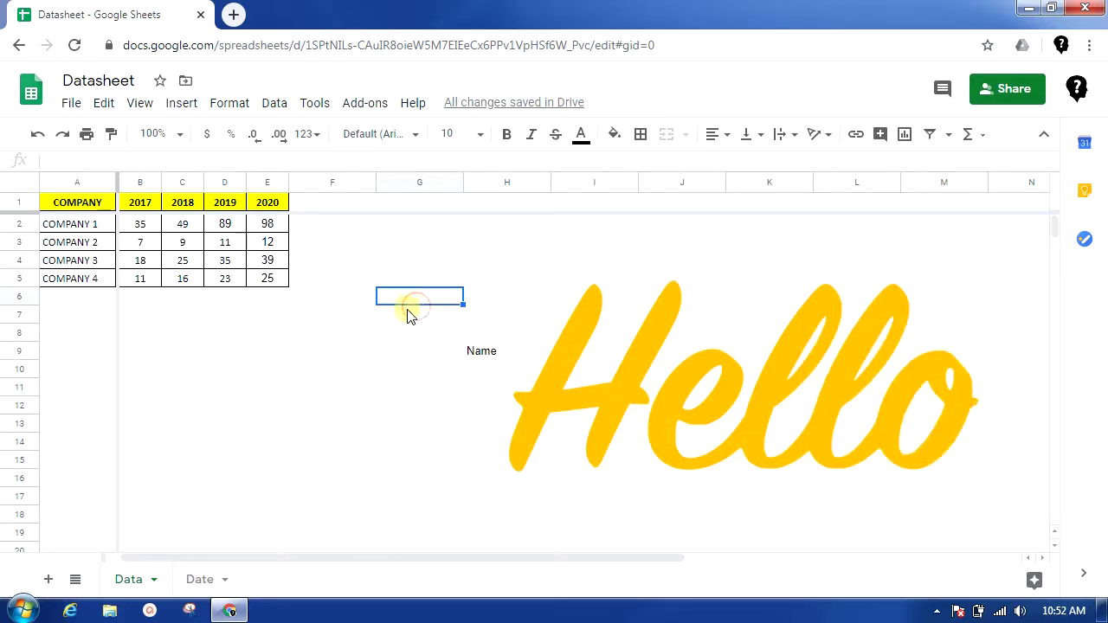
click(435, 357)
click(436, 328)
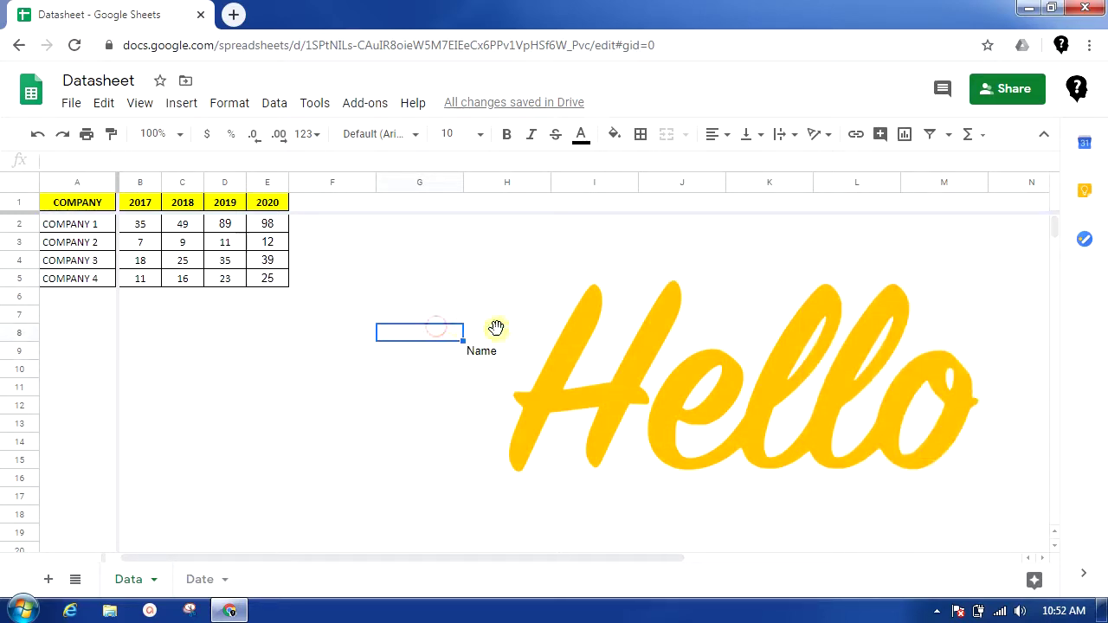
click(724, 345)
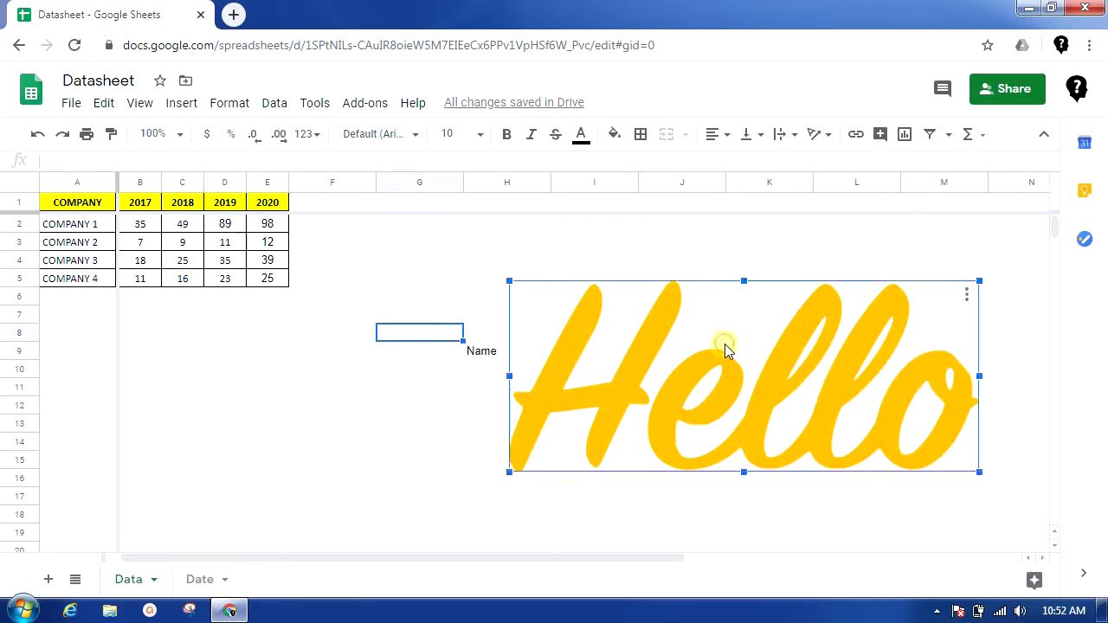
click(966, 296)
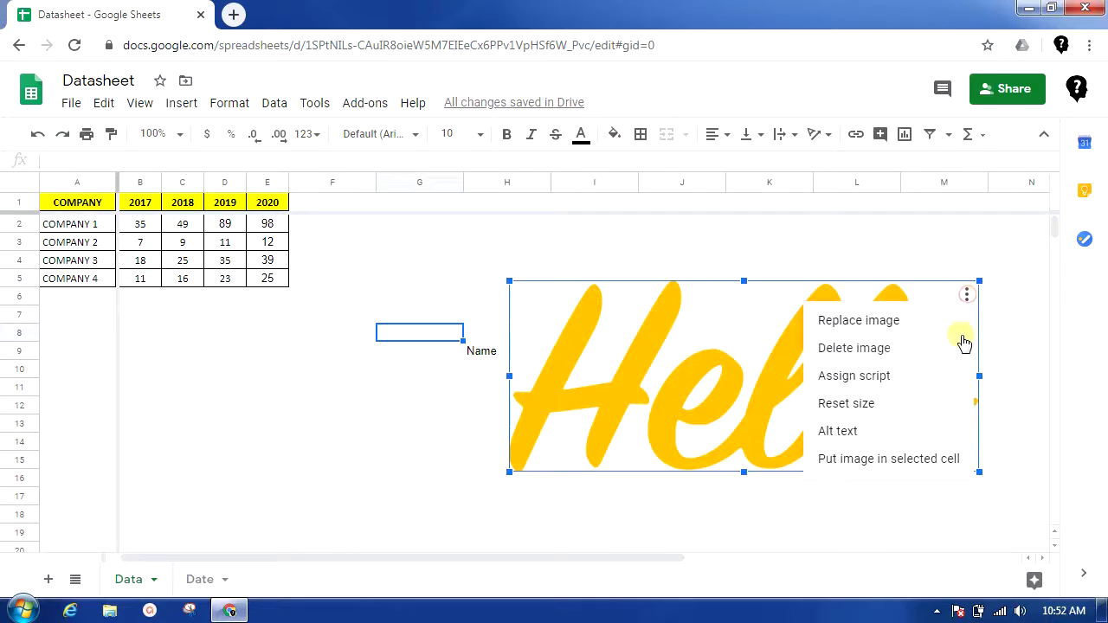
click(891, 468)
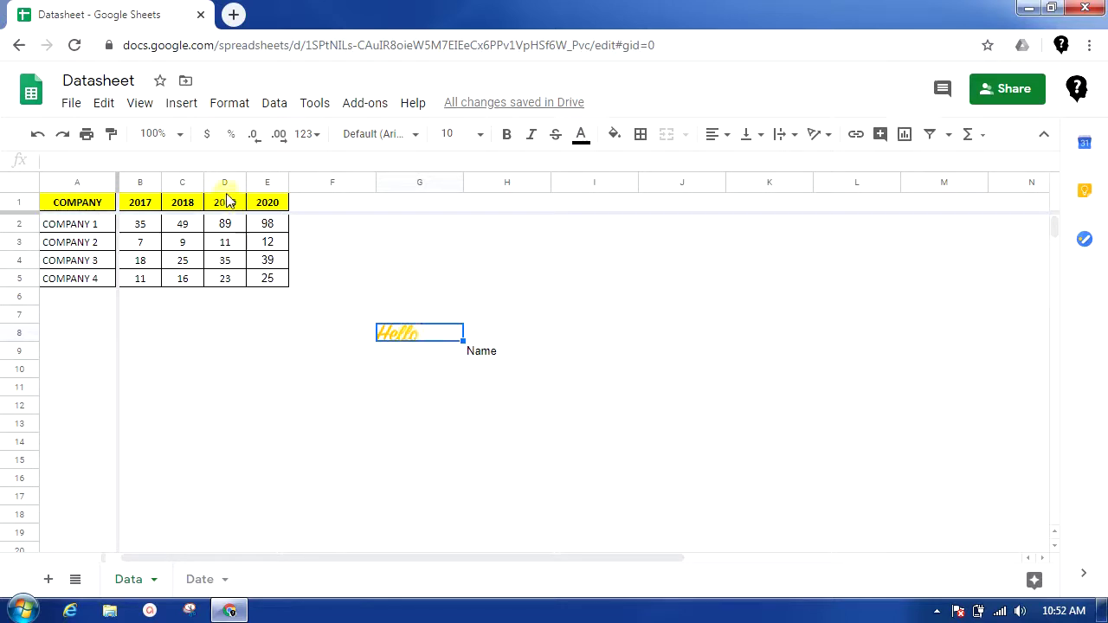
Delete the contents of cells G7:I9, including the Hello image and the Name text
click(181, 102)
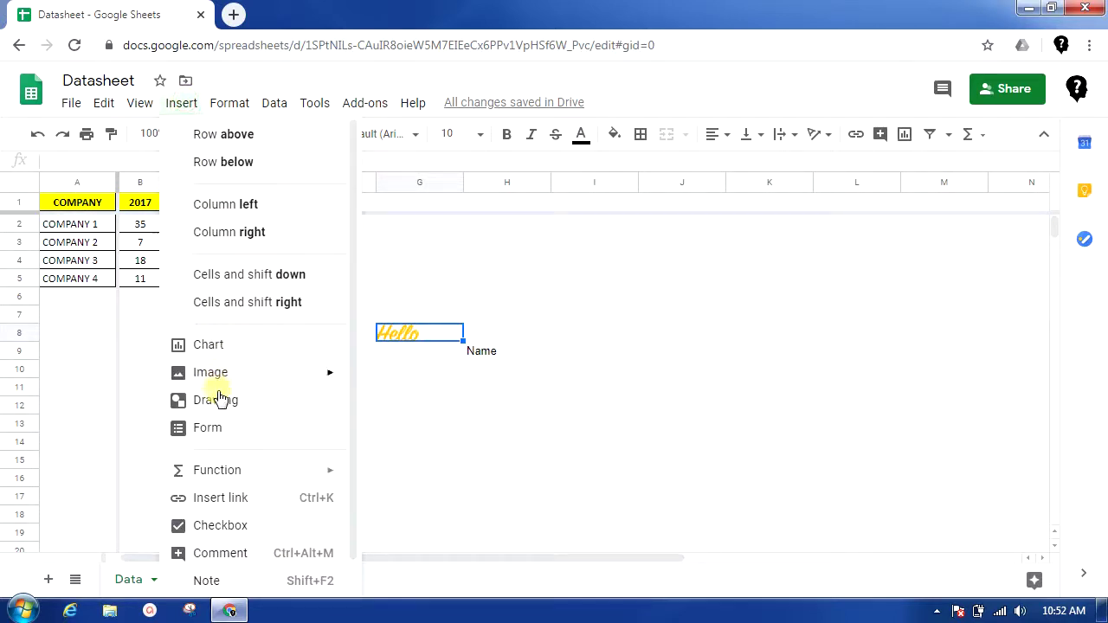
click(398, 366)
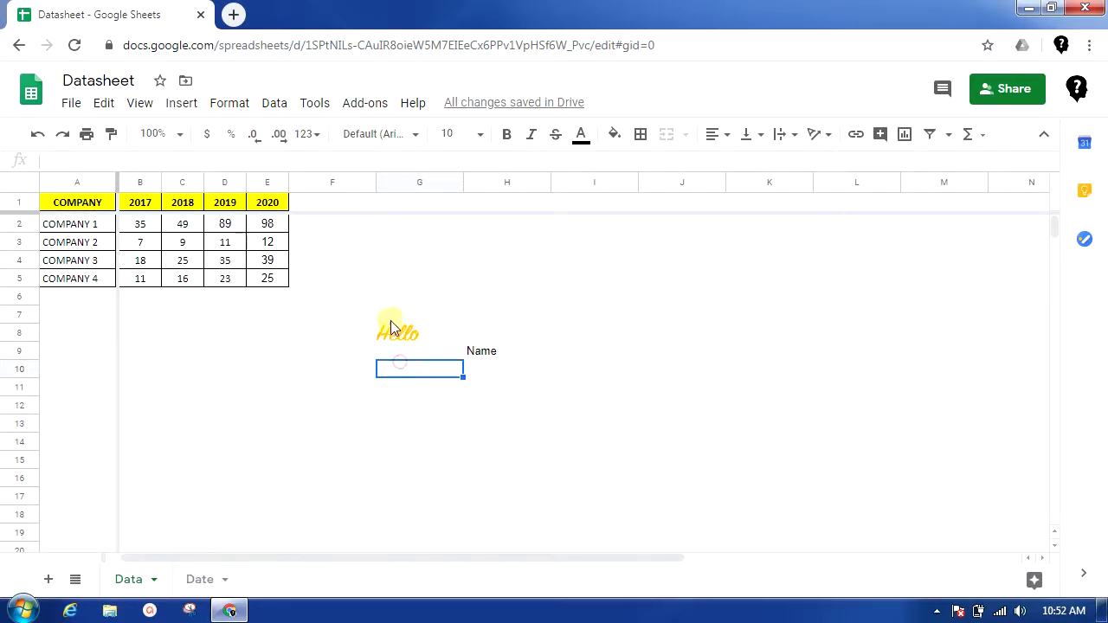
drag(390, 311, 556, 358)
key(Delete)
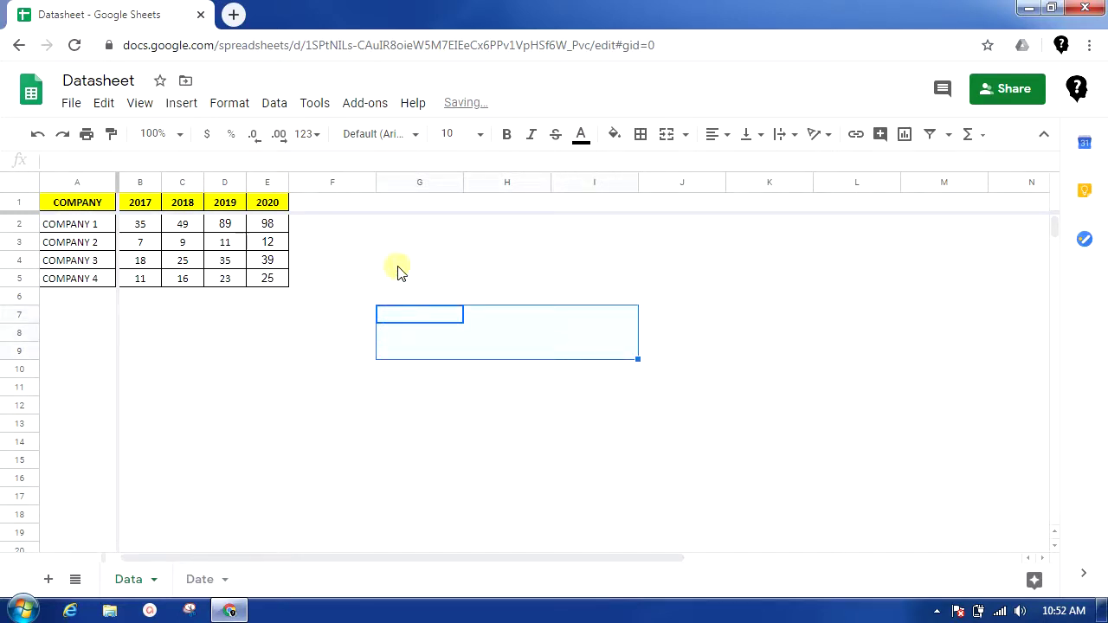
Open a new blank drawing for insertion into the Data sheet
click(394, 262)
click(139, 105)
mouse_move(179, 105)
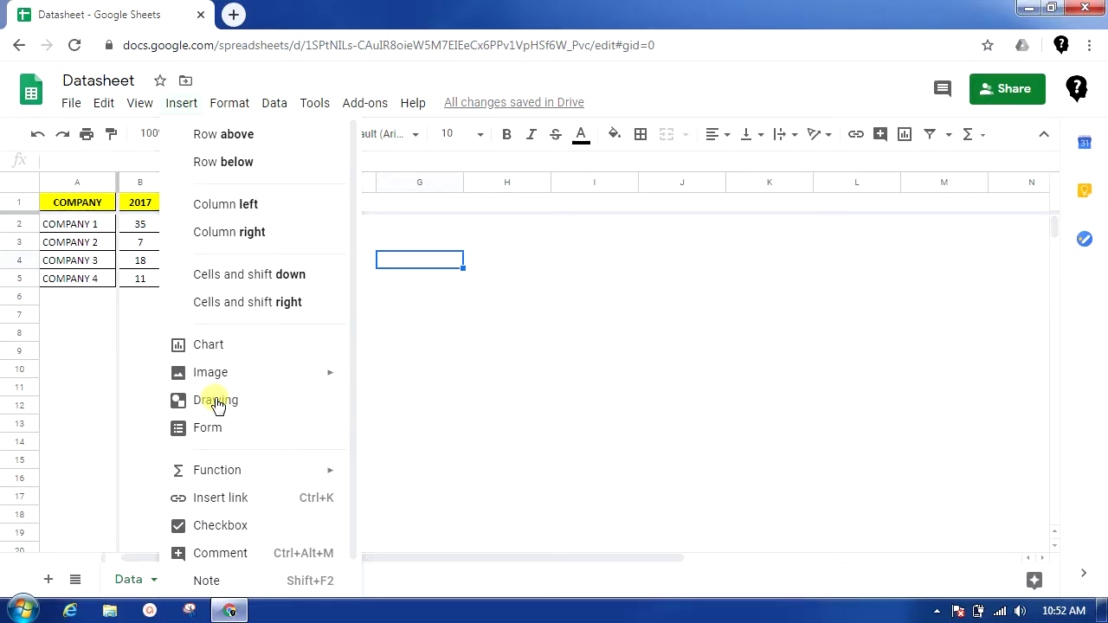
click(217, 402)
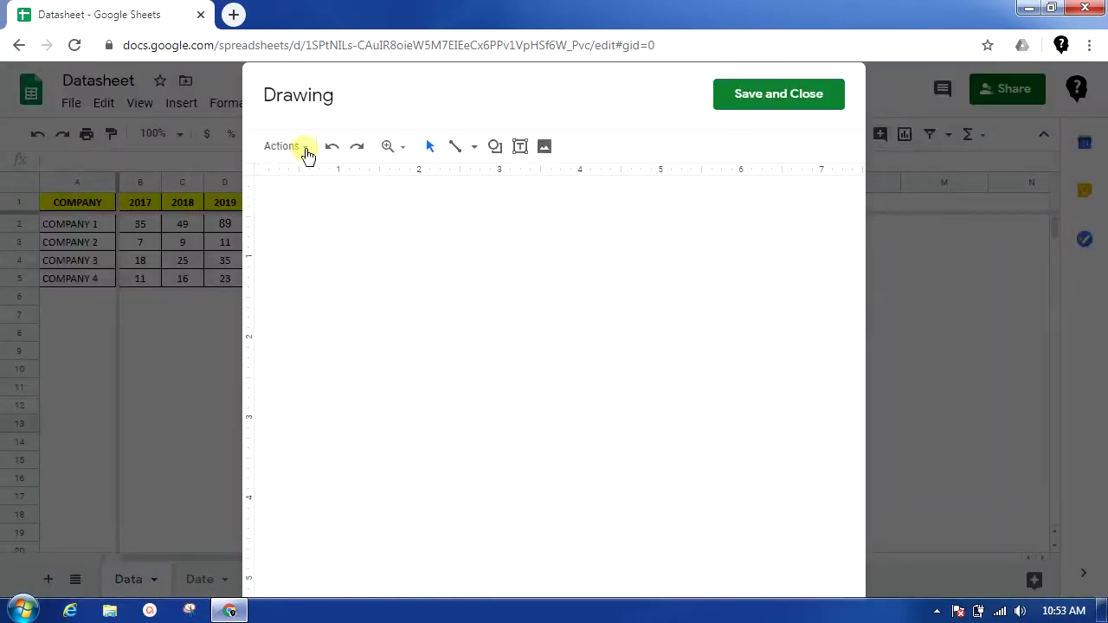
Show the guides on the blank drawing canvas
click(304, 152)
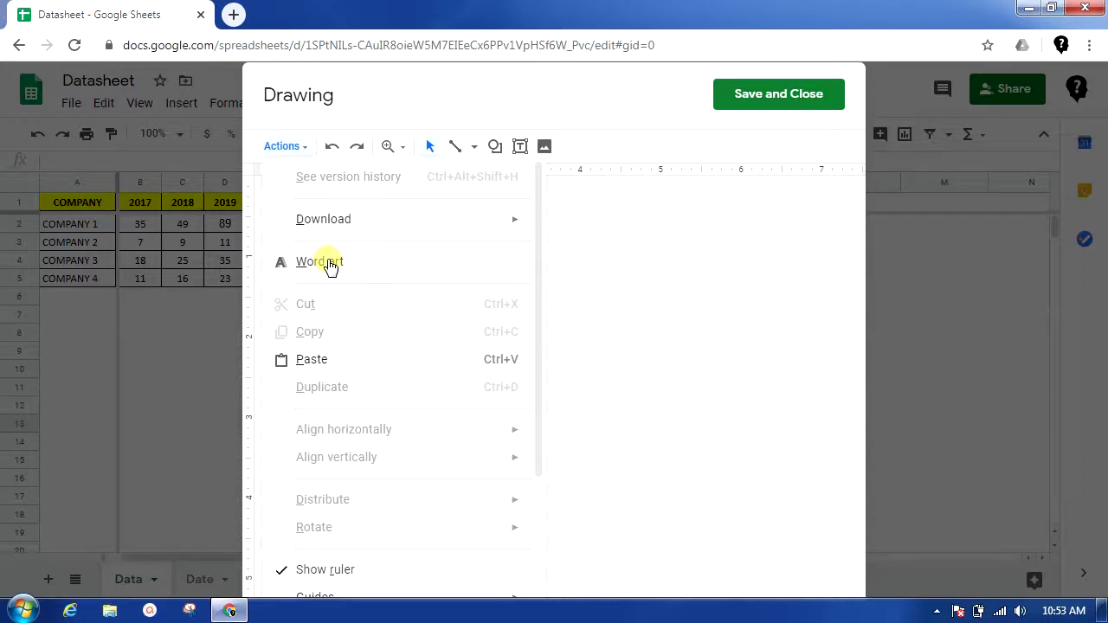
scroll(398, 415, down, 3)
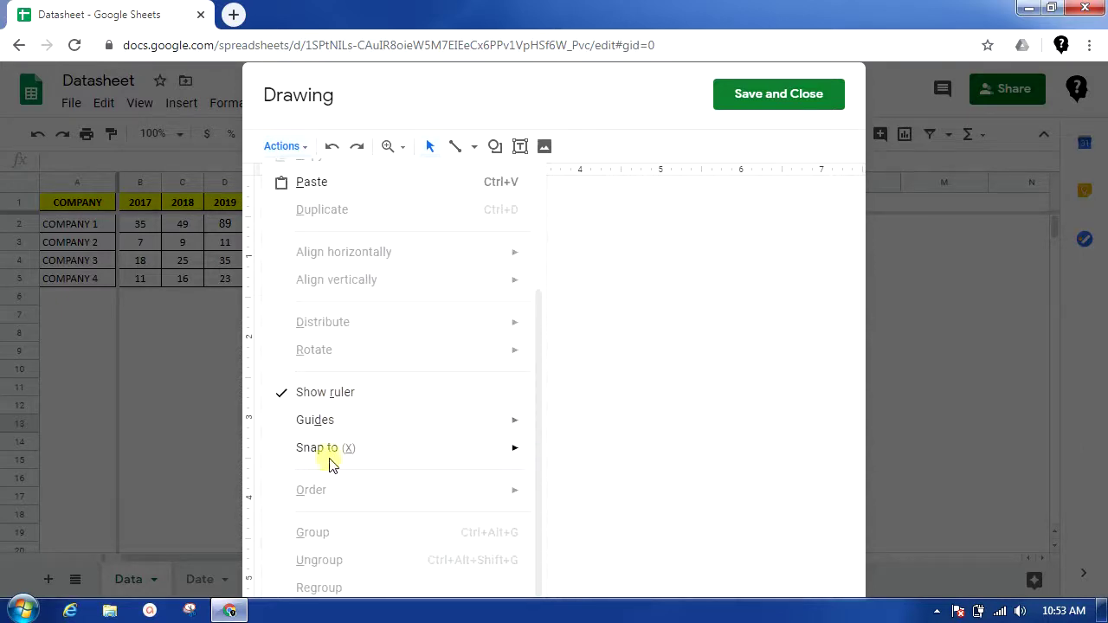
mouse_move(336, 425)
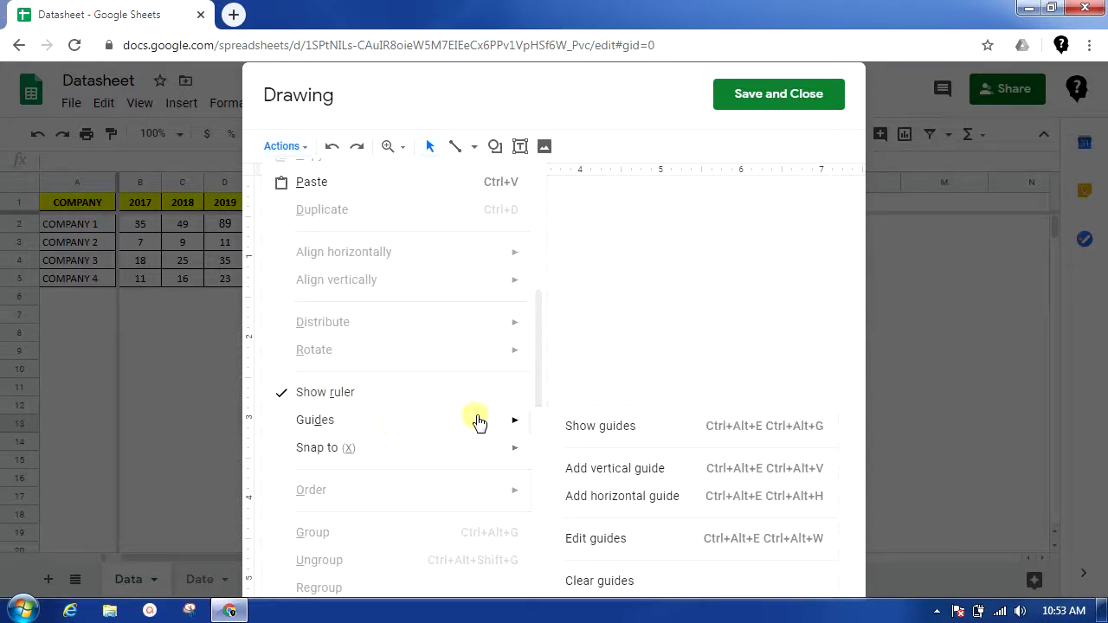
click(692, 435)
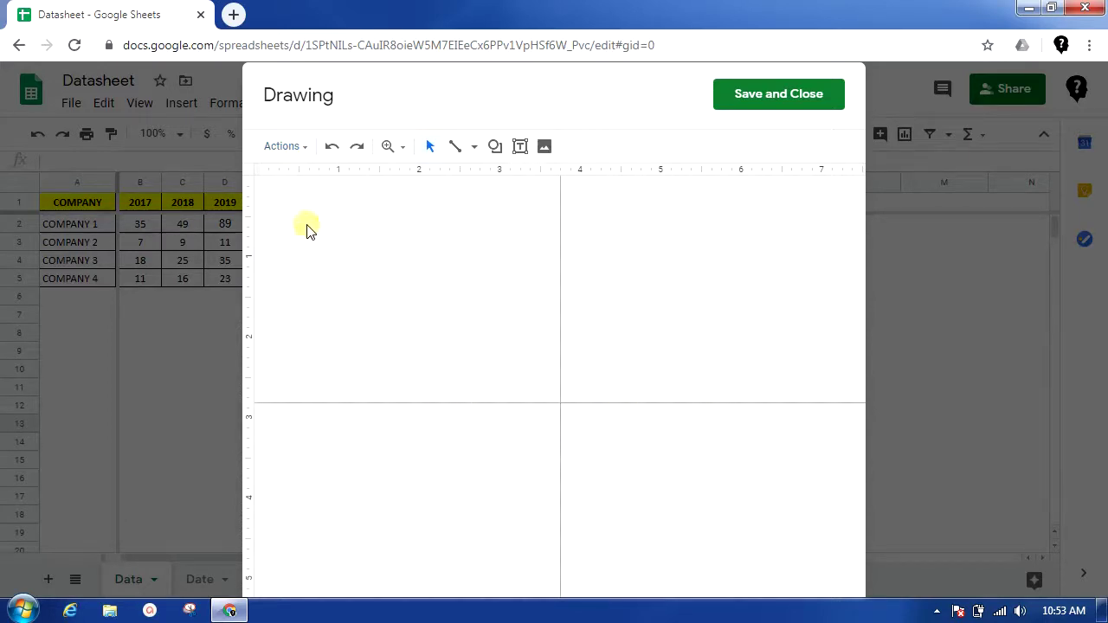
Turn on snapping to the grid for the drawing canvas
click(279, 147)
mouse_move(442, 420)
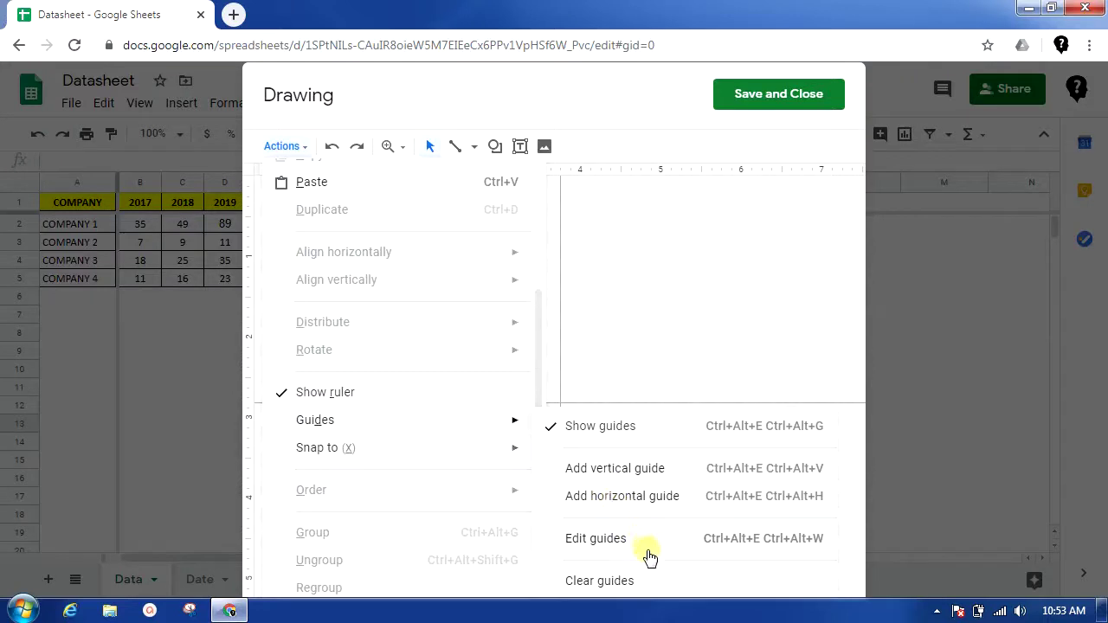
mouse_move(431, 455)
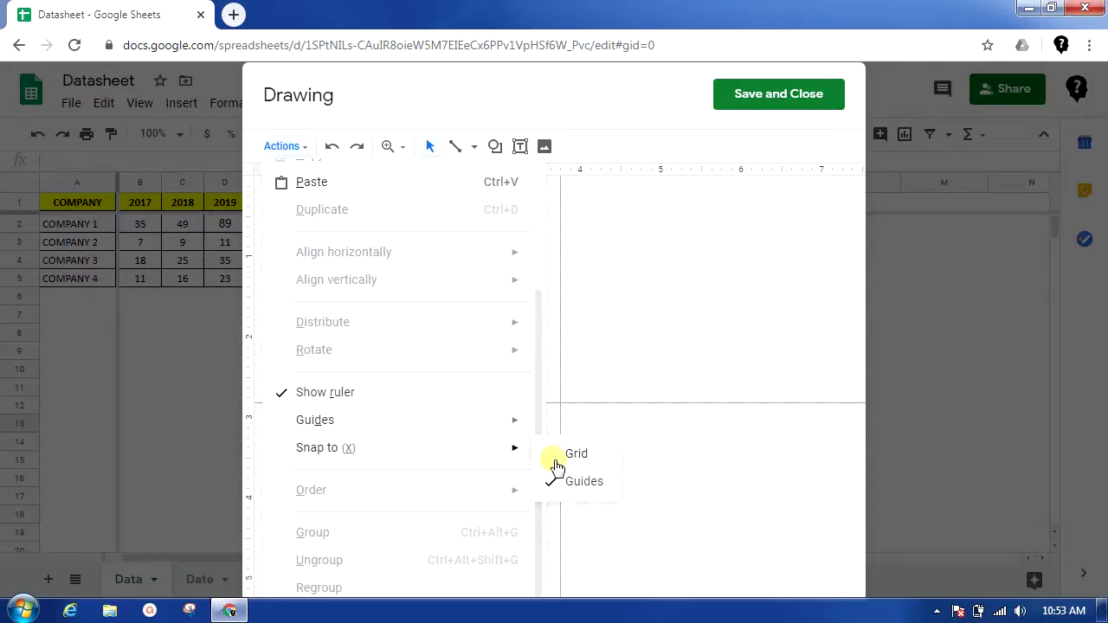
click(589, 457)
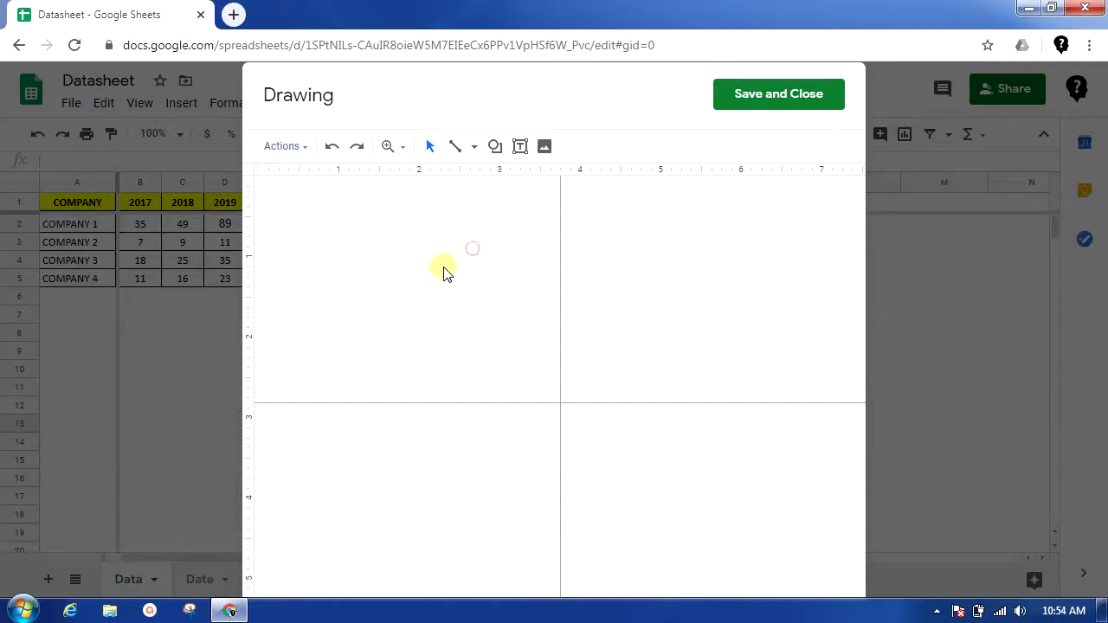
Draw a small rectangle centred on the vertical guide and move it down, between 1 and 2 on the vertical ruler
click(495, 146)
mouse_move(548, 179)
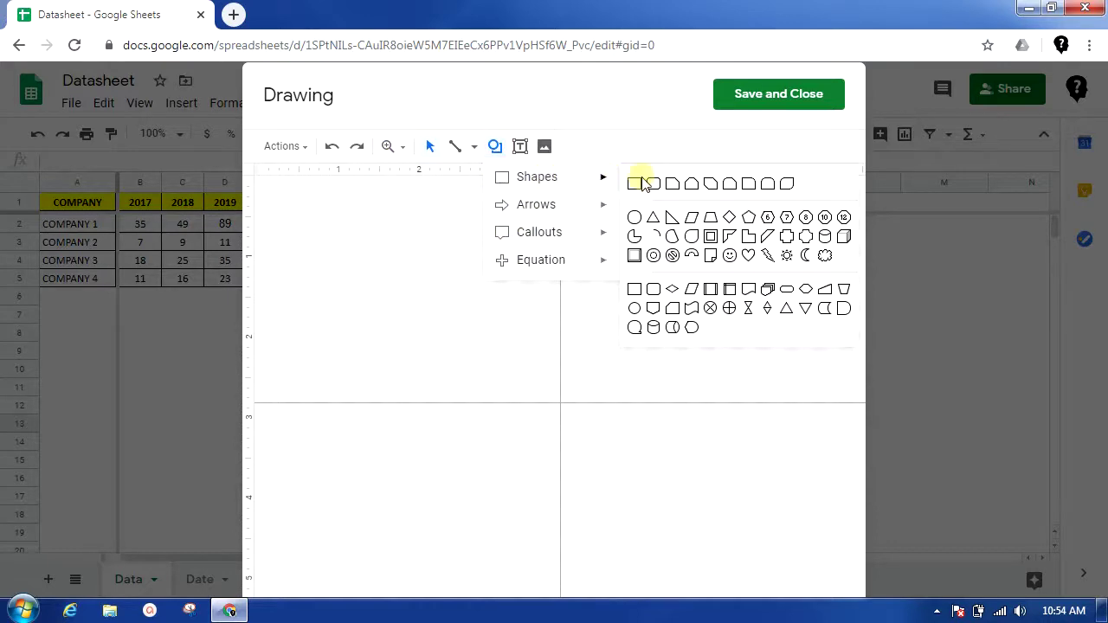
click(638, 184)
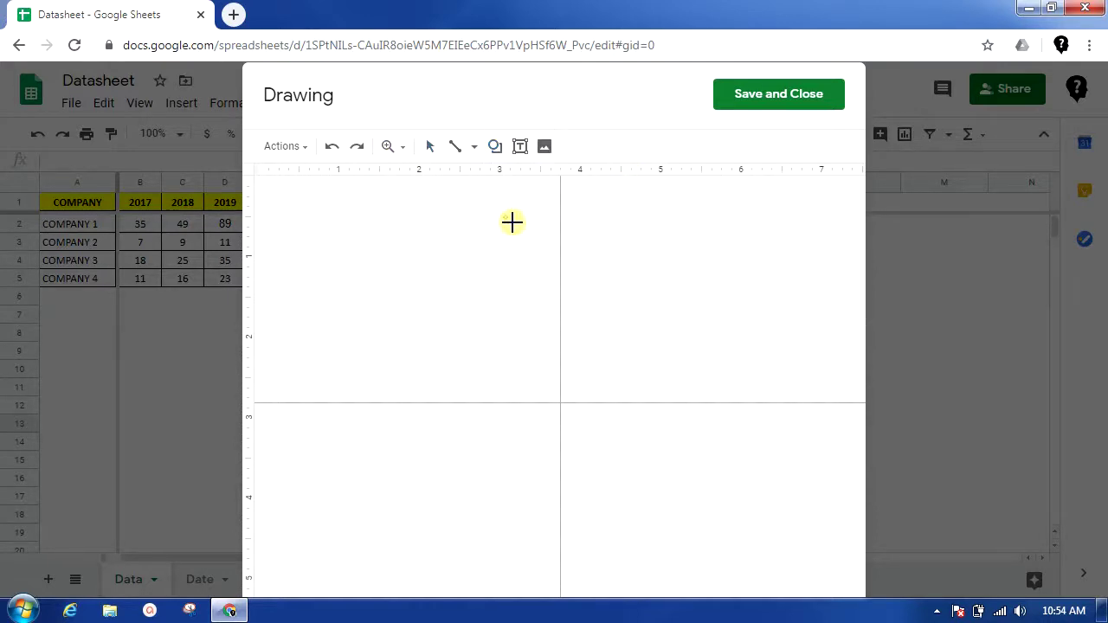
drag(507, 218, 613, 256)
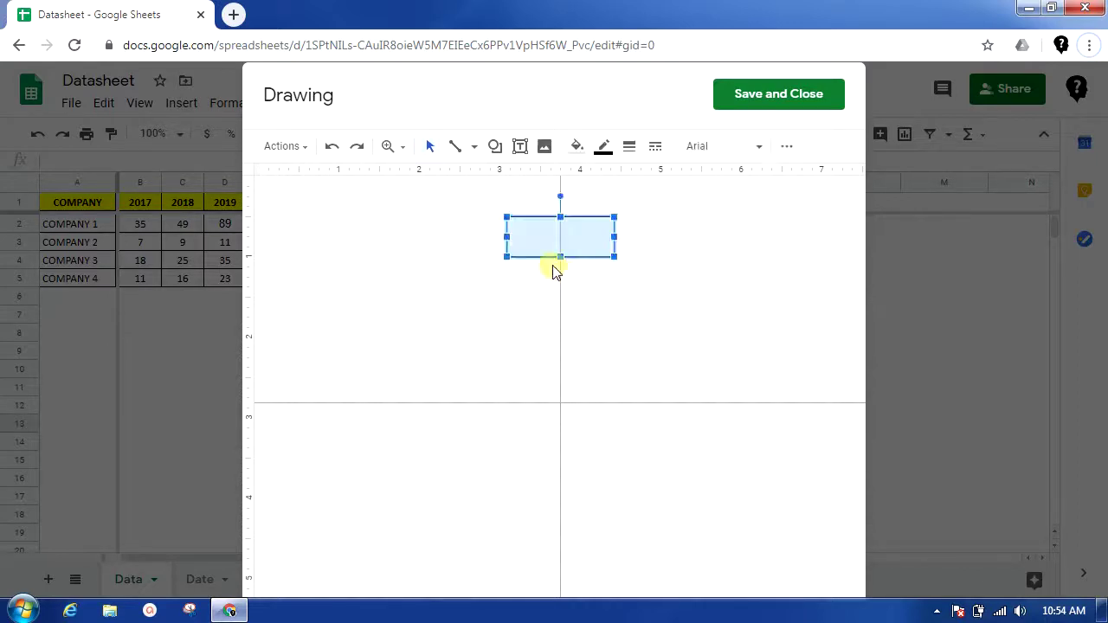
click(593, 293)
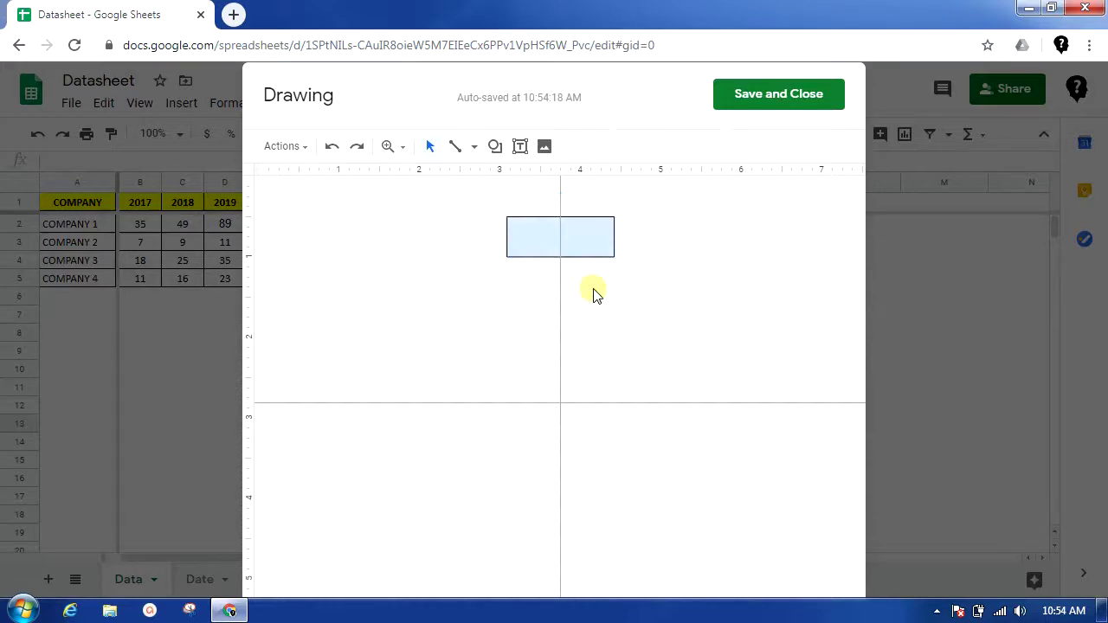
drag(579, 233, 572, 307)
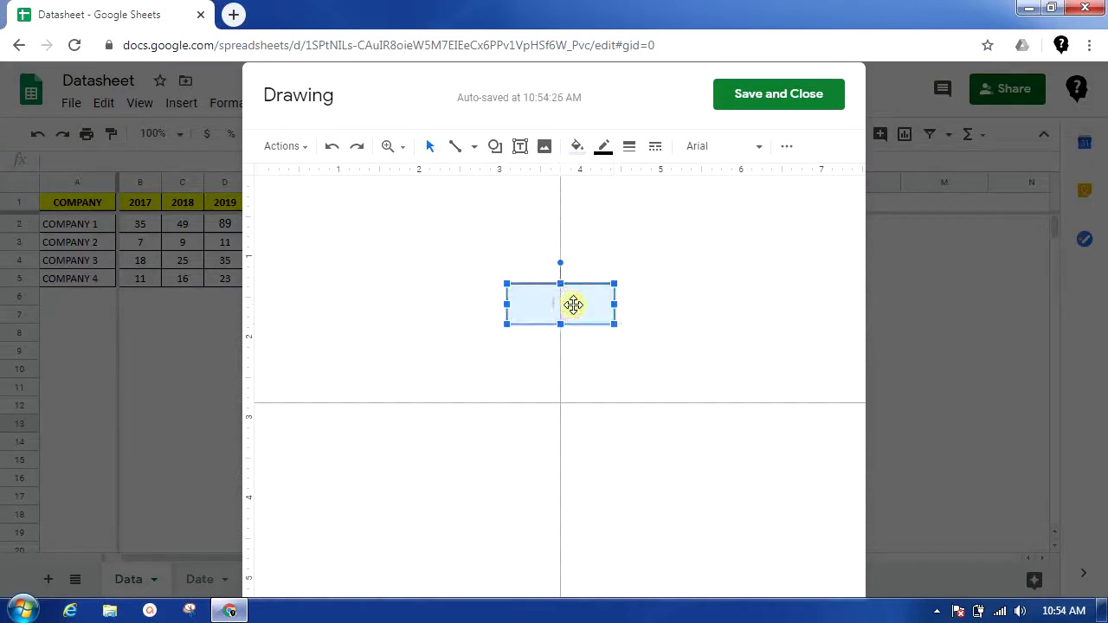
click(613, 362)
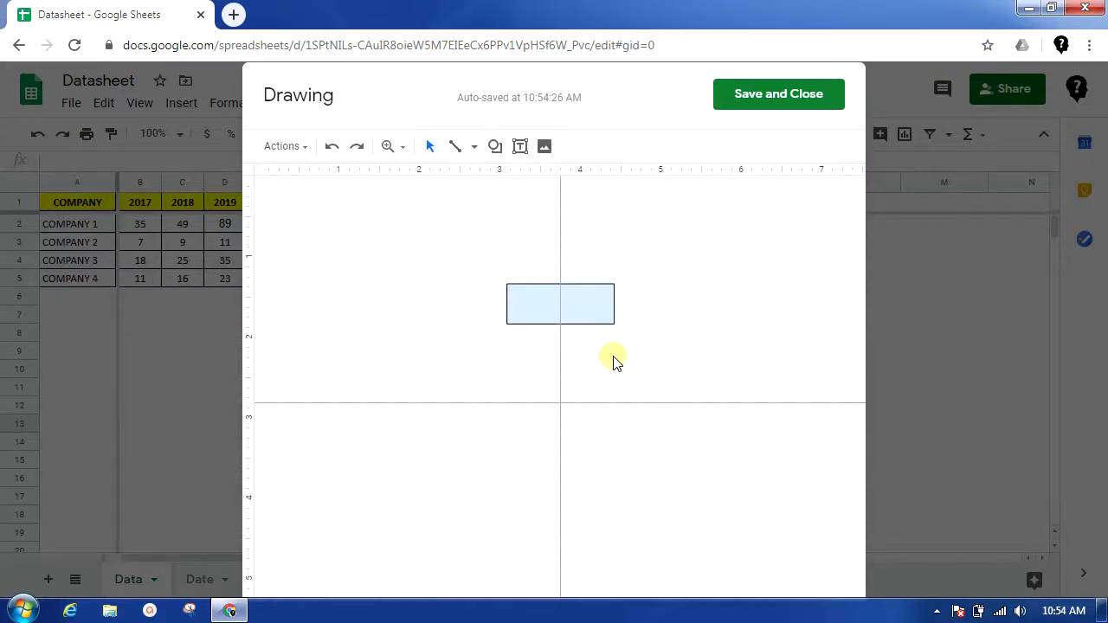
Paste two copies of the rectangle and stack them below the original along the vertical guide
key(ctrl+v)
drag(586, 317, 578, 384)
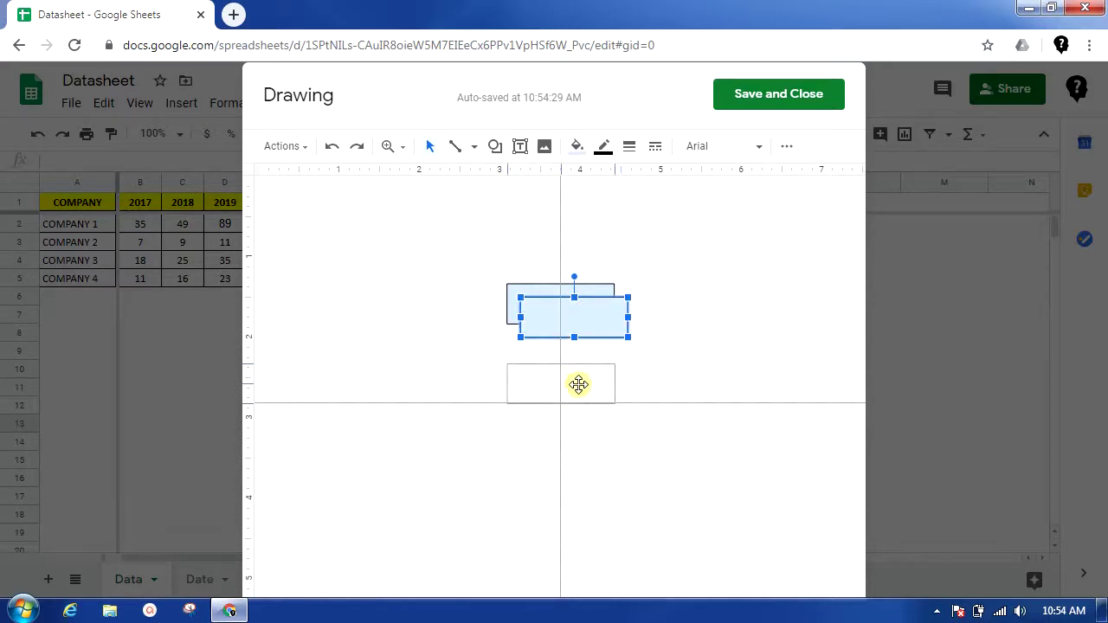
click(597, 463)
key(ctrl+v)
drag(603, 340, 570, 476)
Draw a small down arrow between the upper two rectangles and place a duplicate of it between the lower two
click(494, 146)
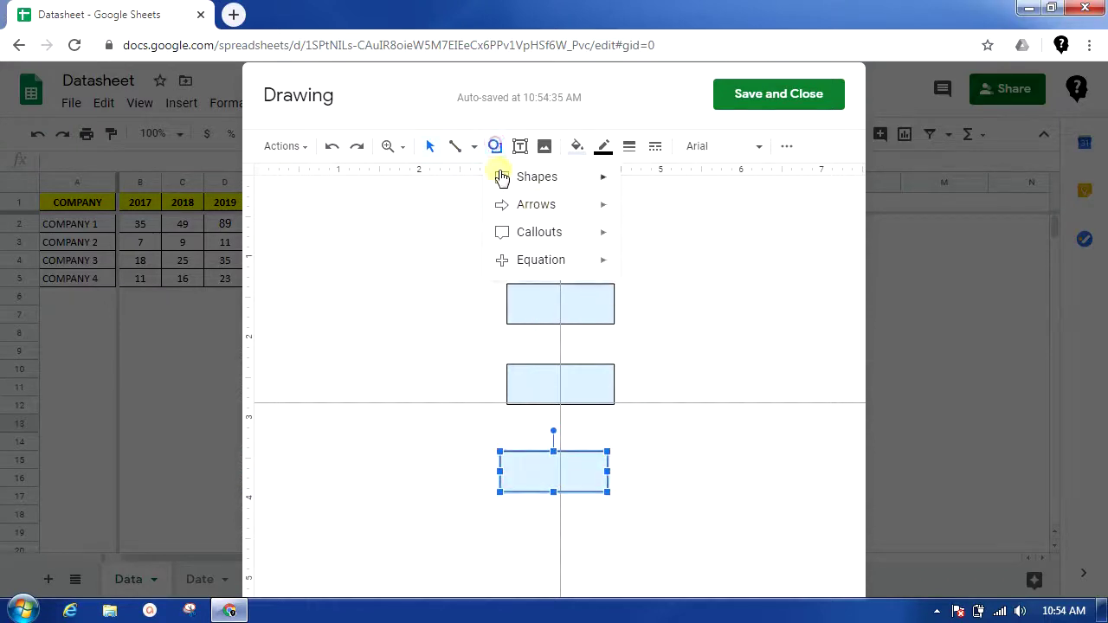
mouse_move(528, 205)
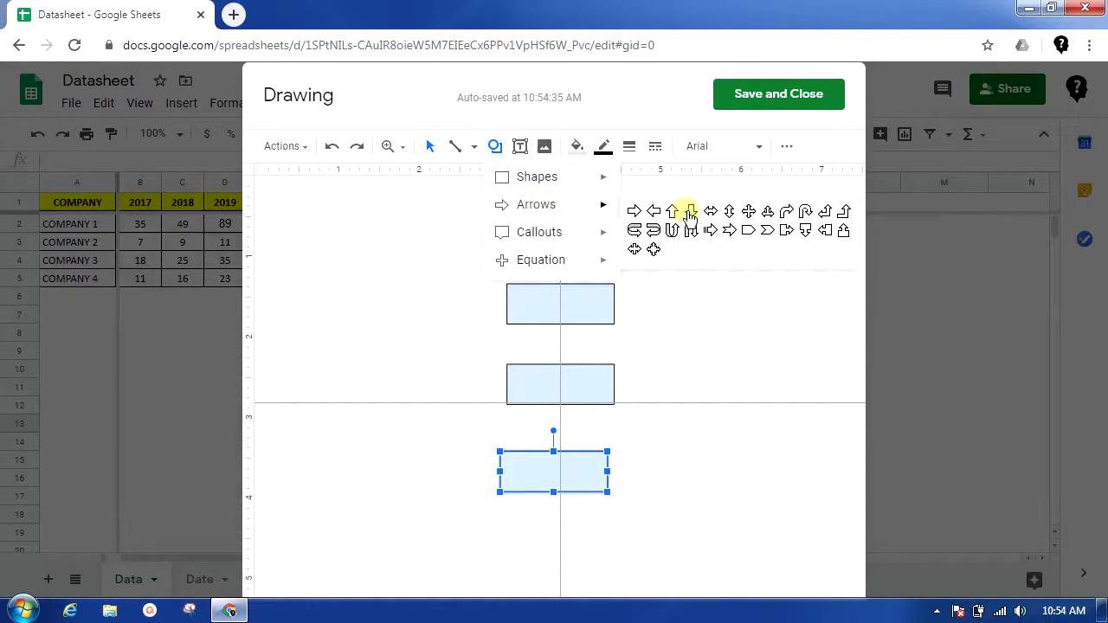
click(690, 216)
drag(548, 330, 571, 356)
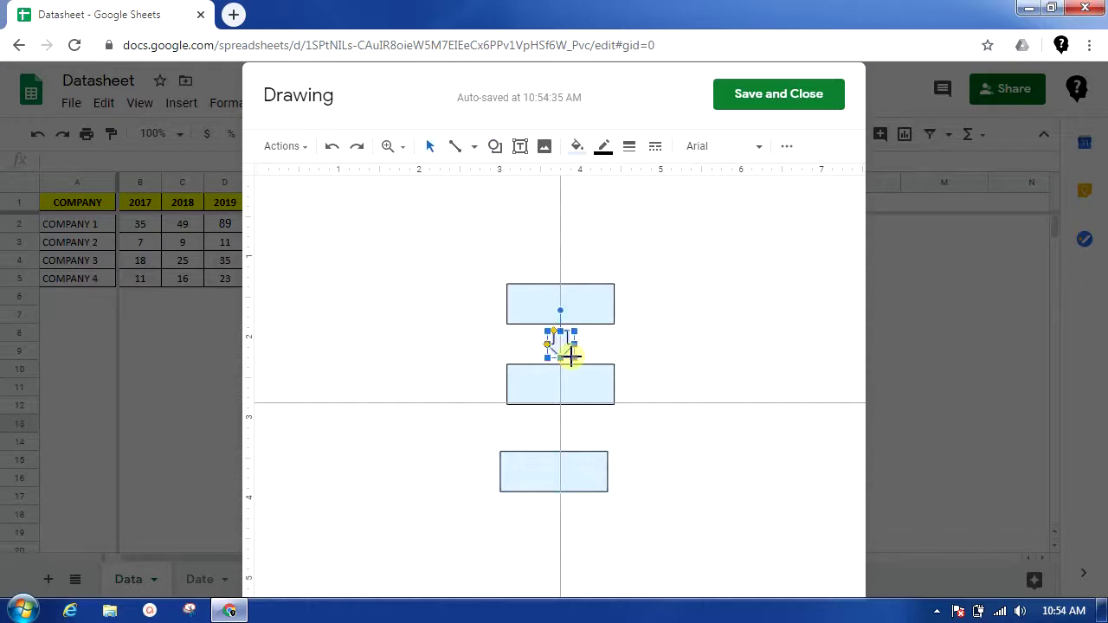
key(ctrl+d)
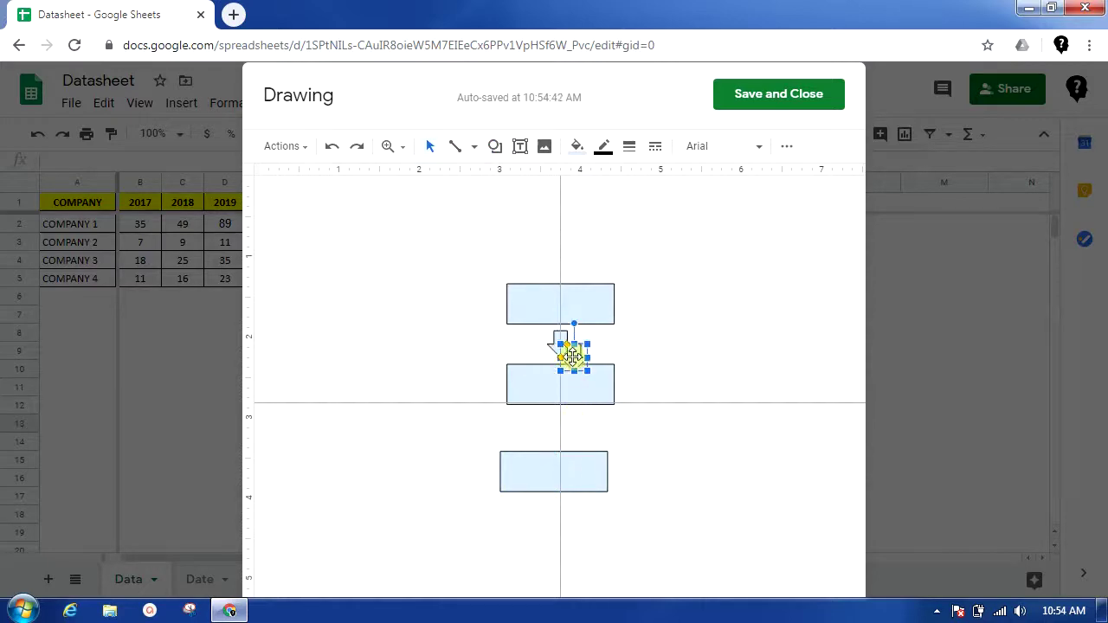
drag(555, 432, 560, 431)
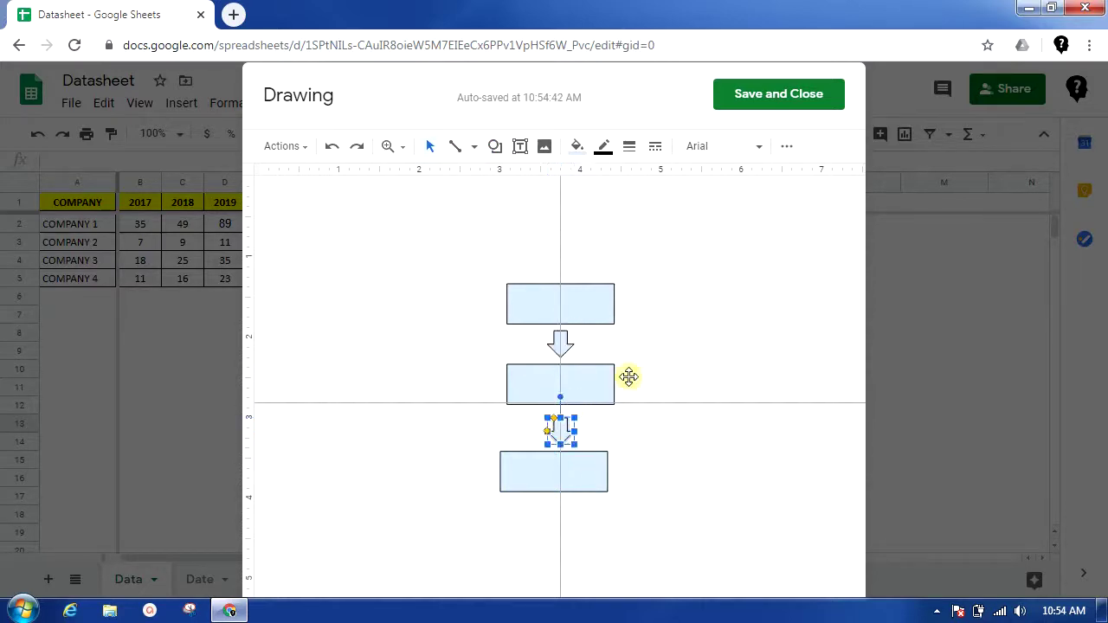
click(641, 362)
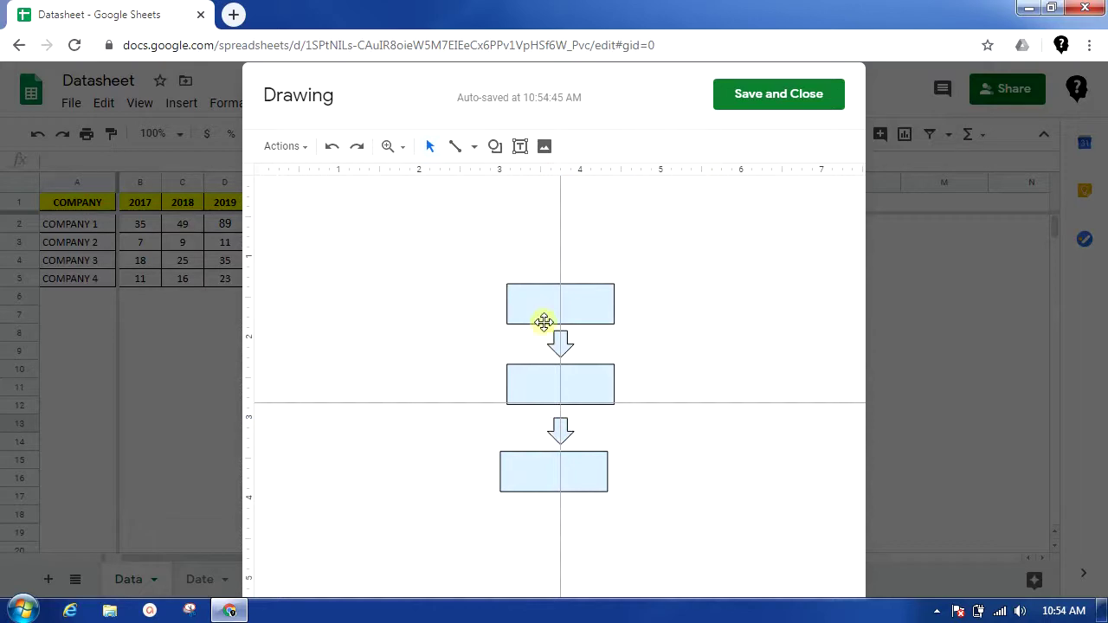
Fill the upper rectangle with red, the middle one with orange and the lower one with green
click(544, 322)
click(577, 145)
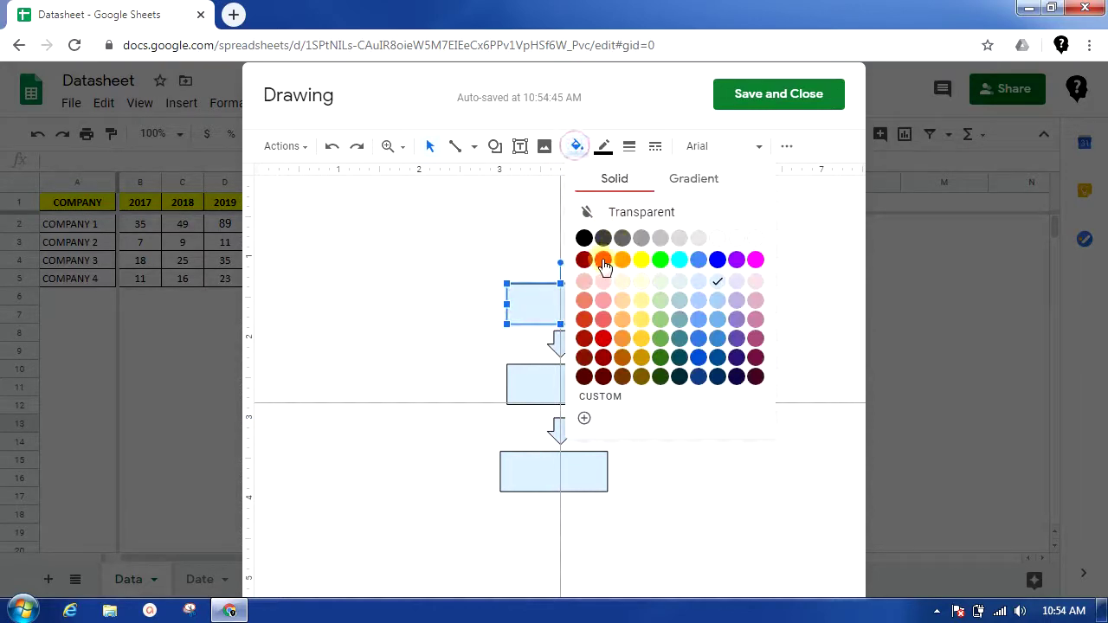
click(601, 258)
click(558, 376)
click(584, 144)
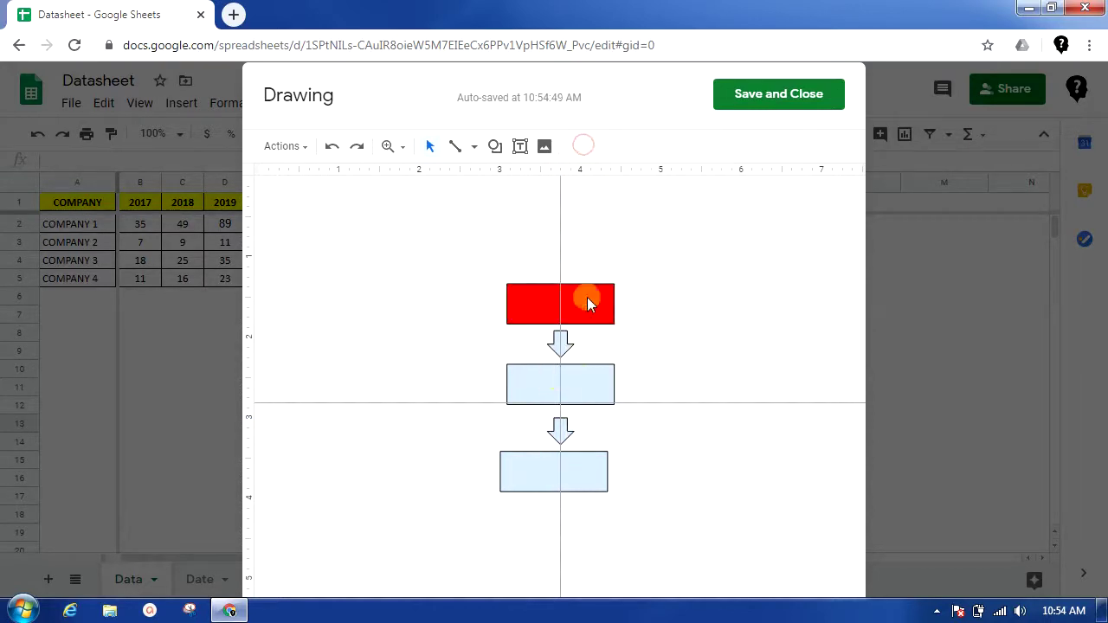
click(598, 388)
click(577, 147)
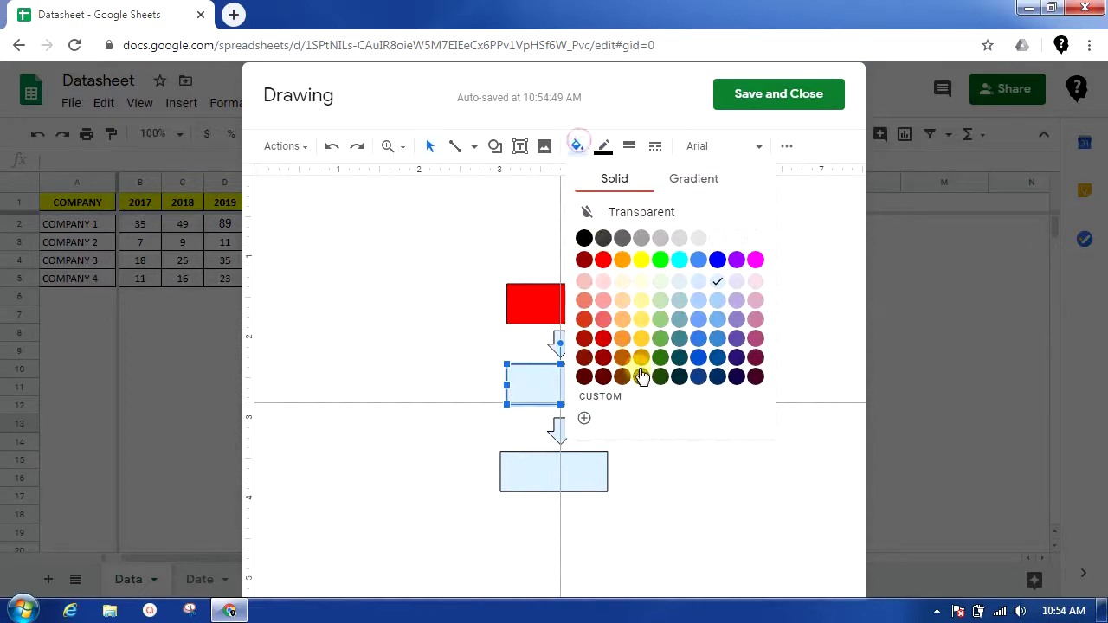
click(623, 260)
click(587, 465)
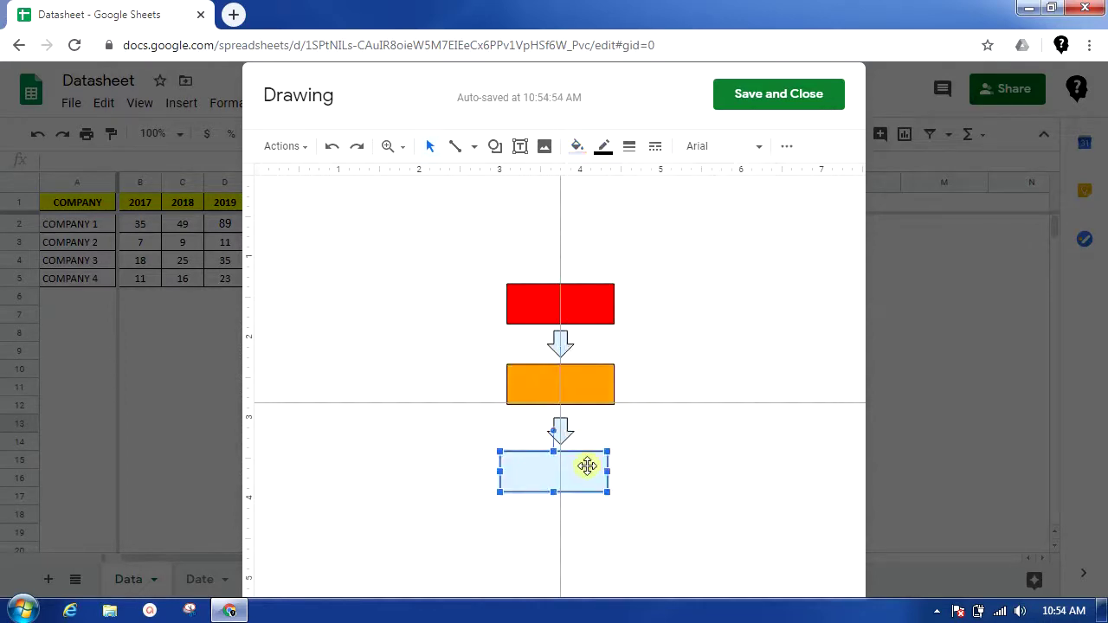
click(578, 147)
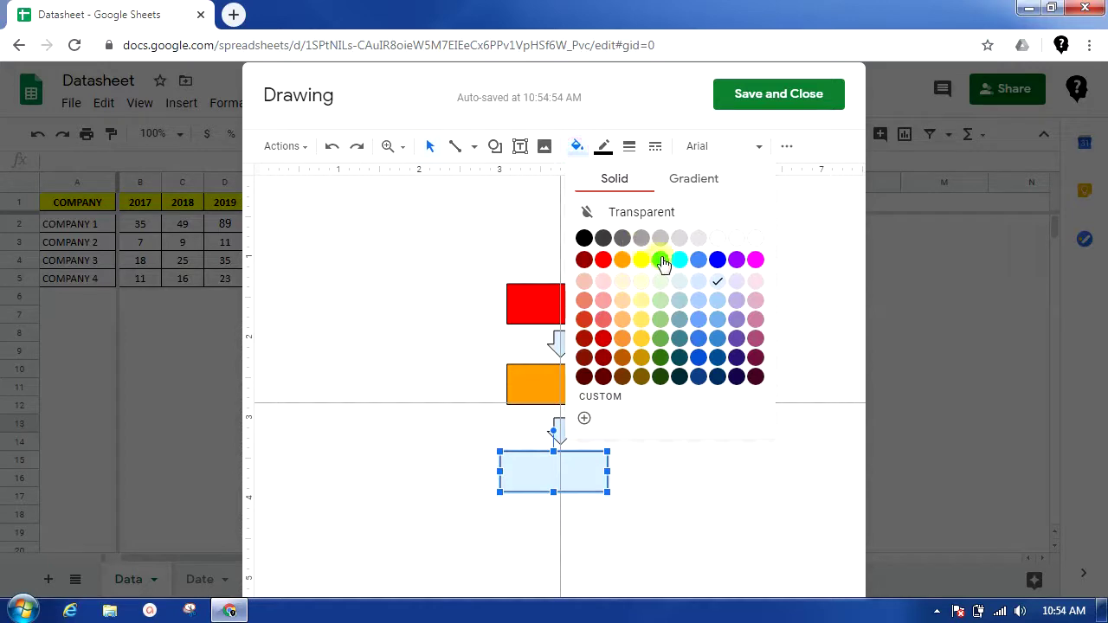
click(660, 257)
click(655, 435)
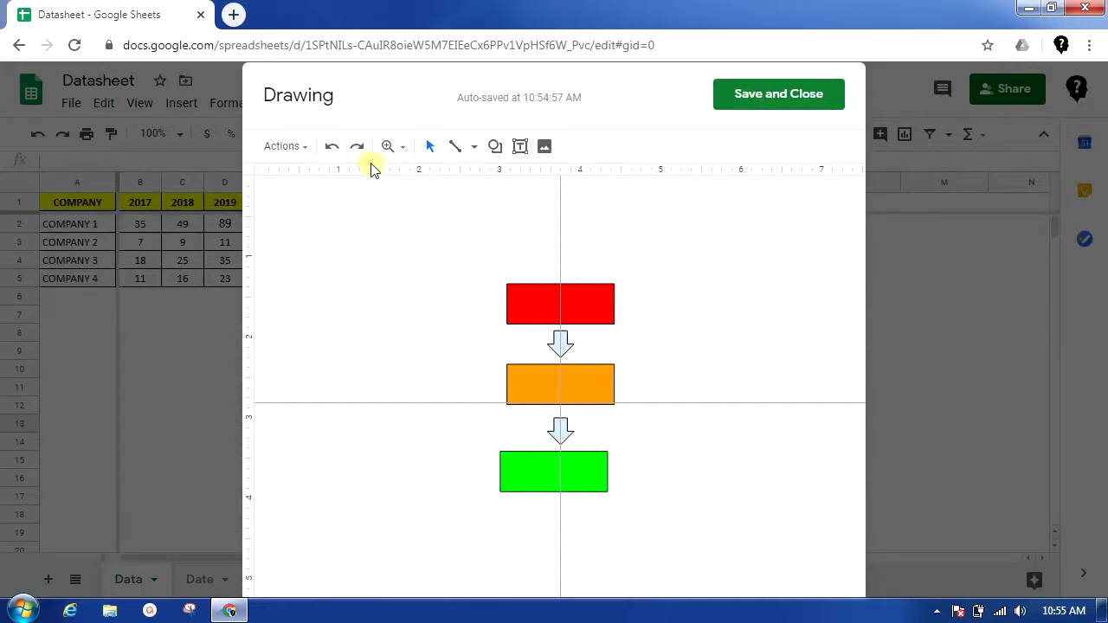
click(308, 146)
scroll(465, 329, up, 2)
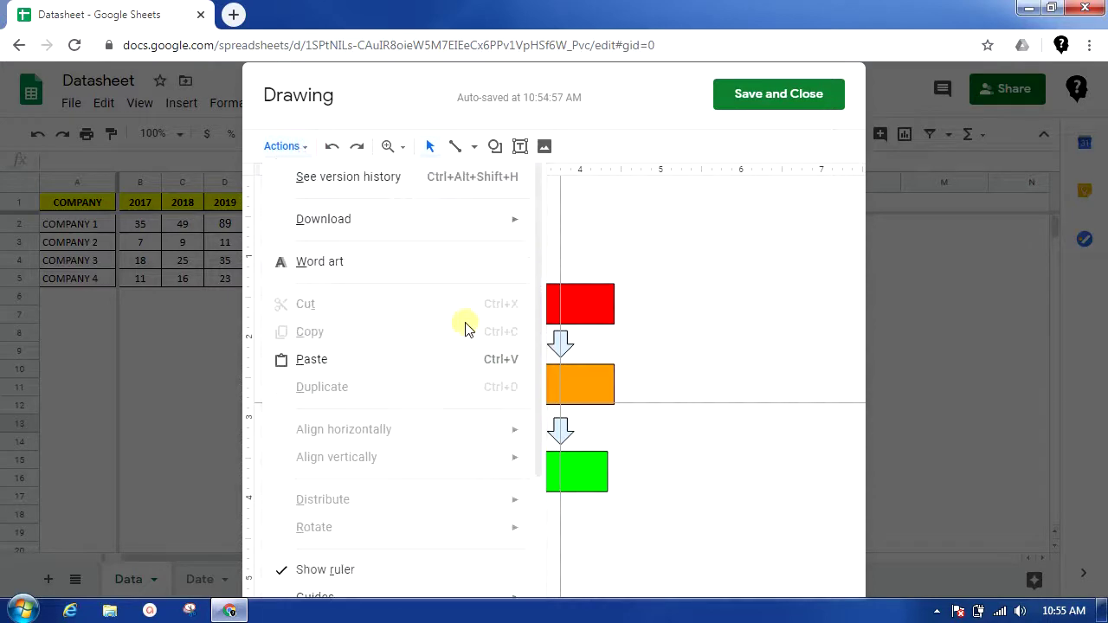
click(643, 225)
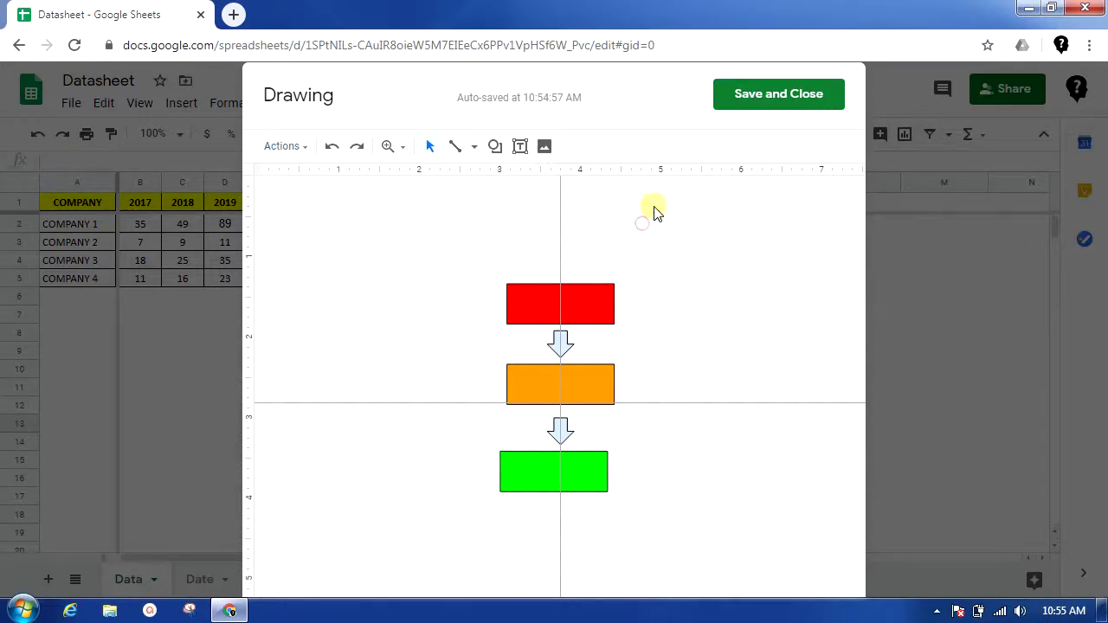
Insert word art reading TEST and move it above the red rectangle
click(301, 147)
click(303, 260)
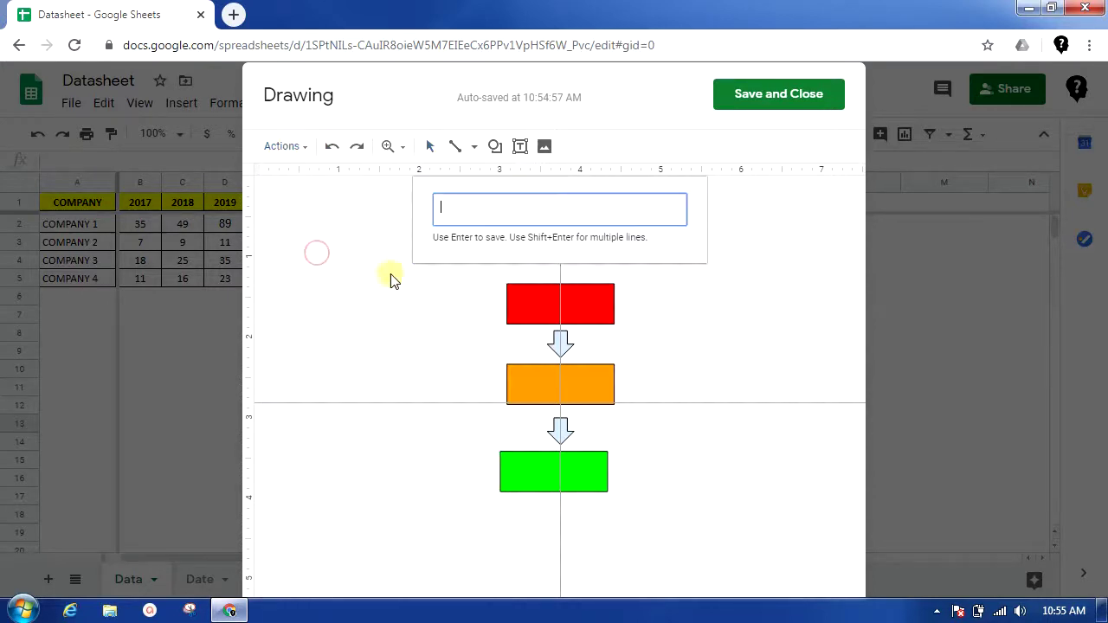
text(TEST)
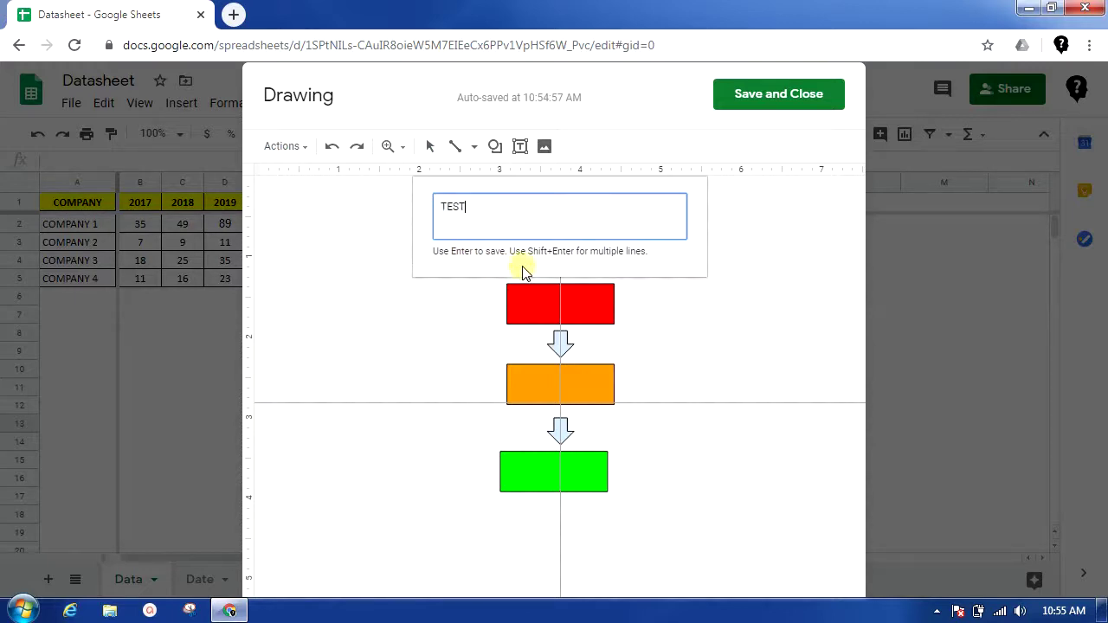
key(Return)
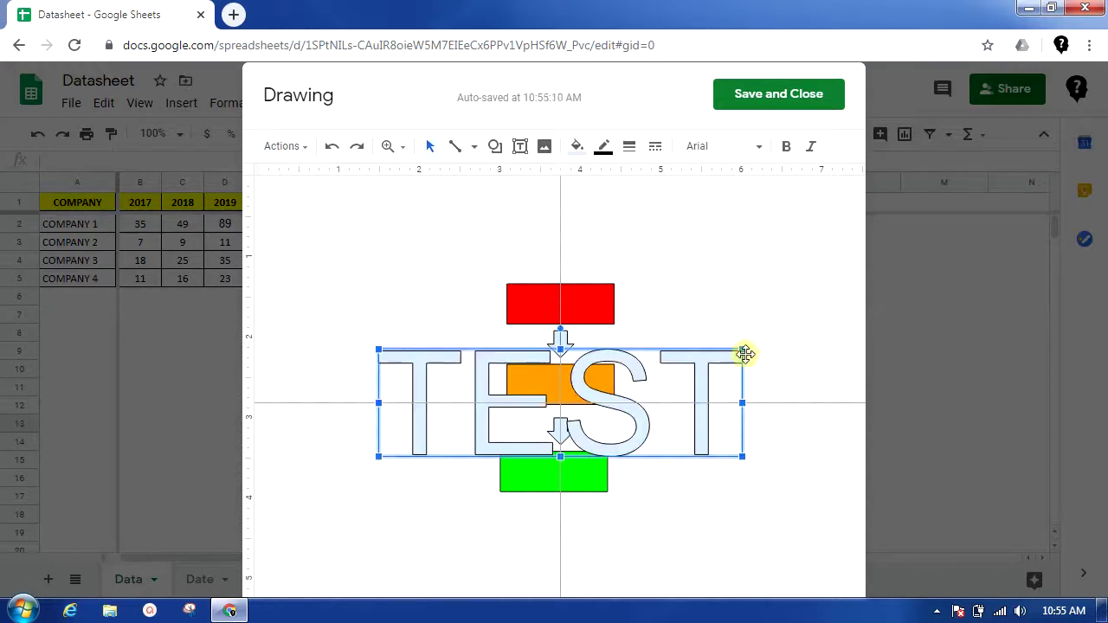
drag(658, 378, 672, 206)
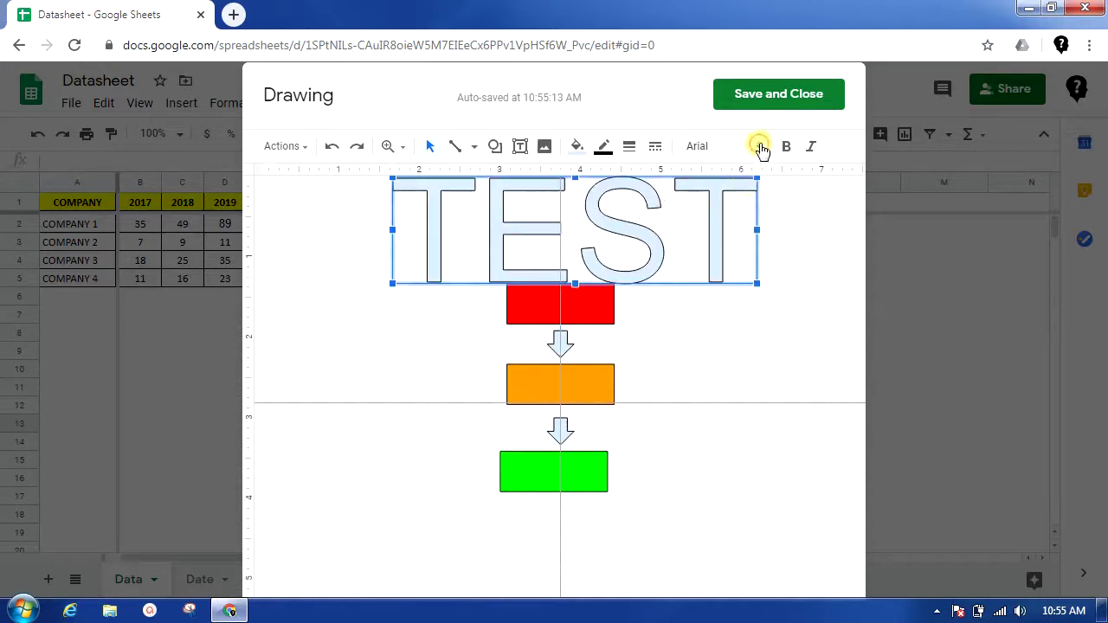
Set the TEST word art's font to Lobster and its fill colour to cyan
click(760, 147)
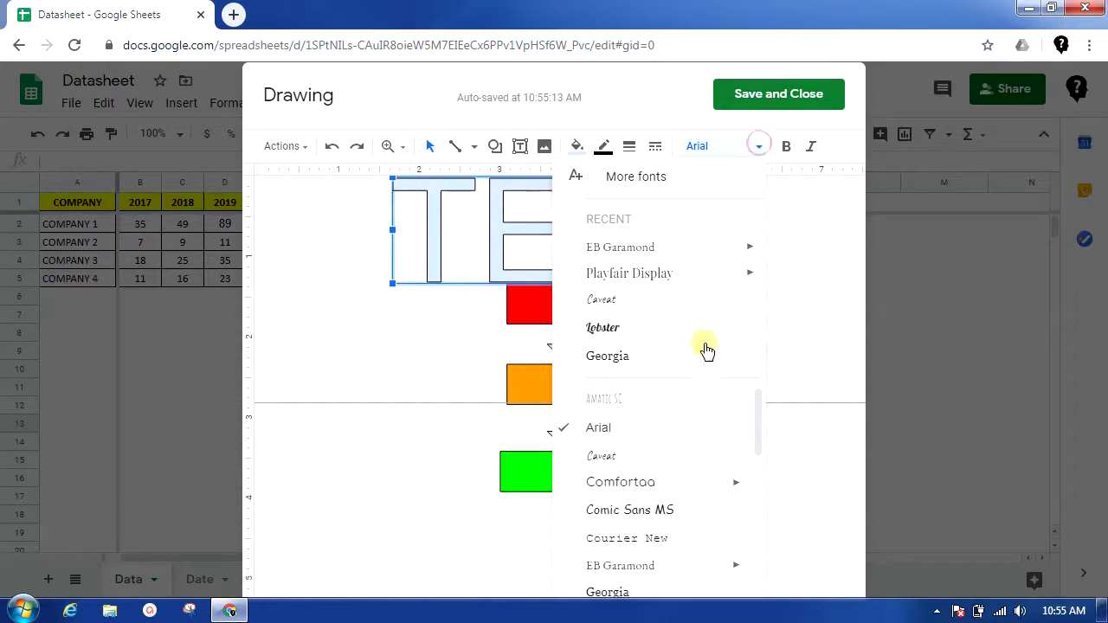
click(667, 334)
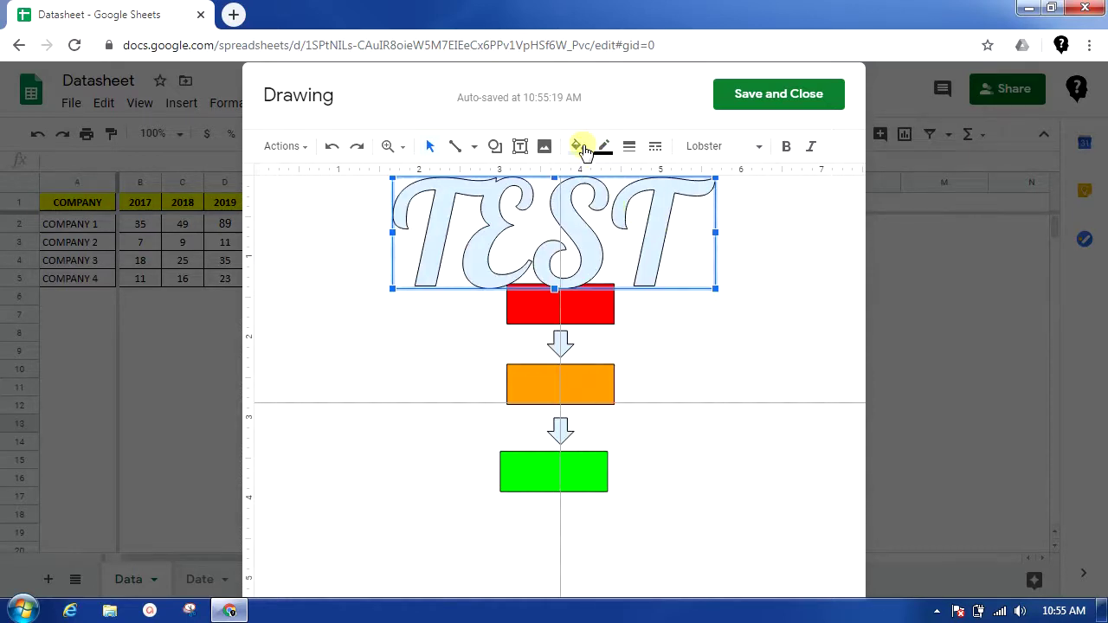
click(578, 147)
click(676, 258)
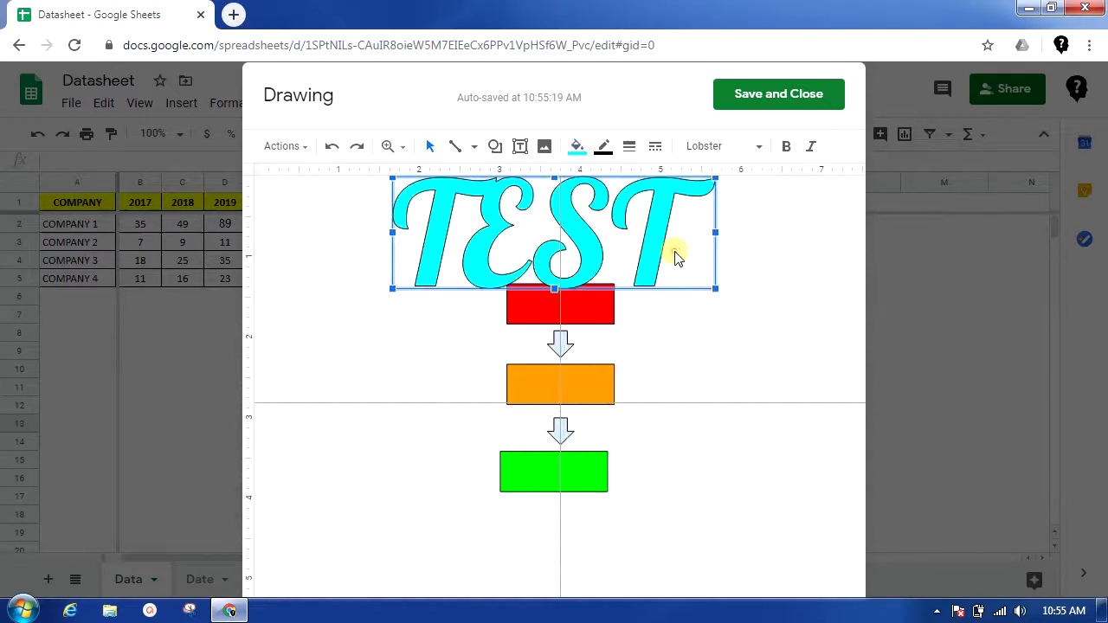
click(732, 327)
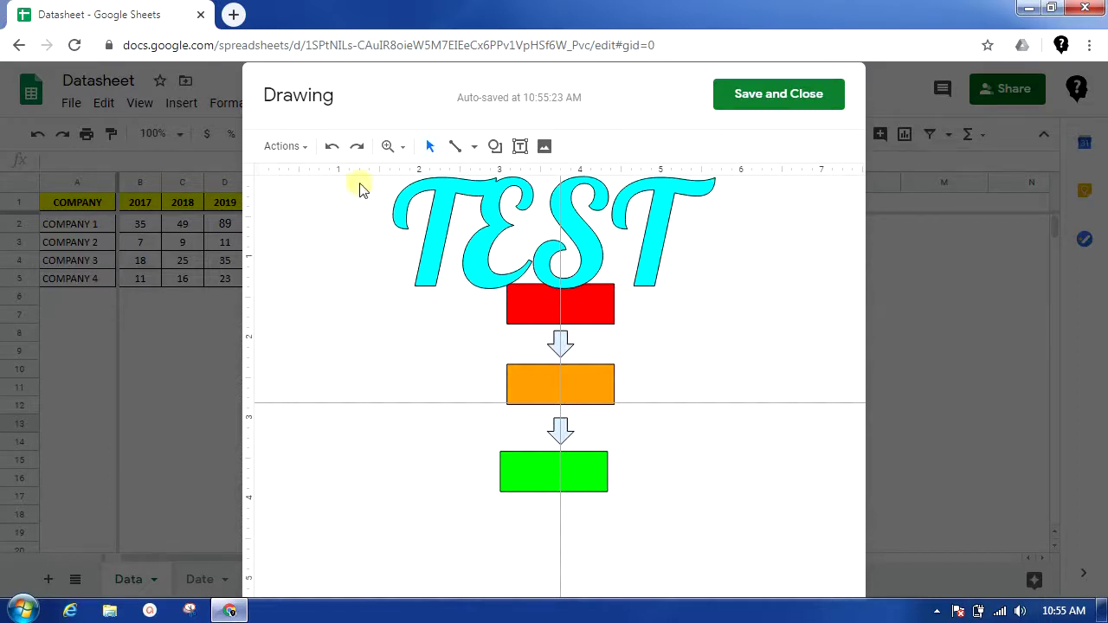
Save the drawing into the Data sheet and place it, reduced in size, over columns G to I starting at row 3
click(819, 104)
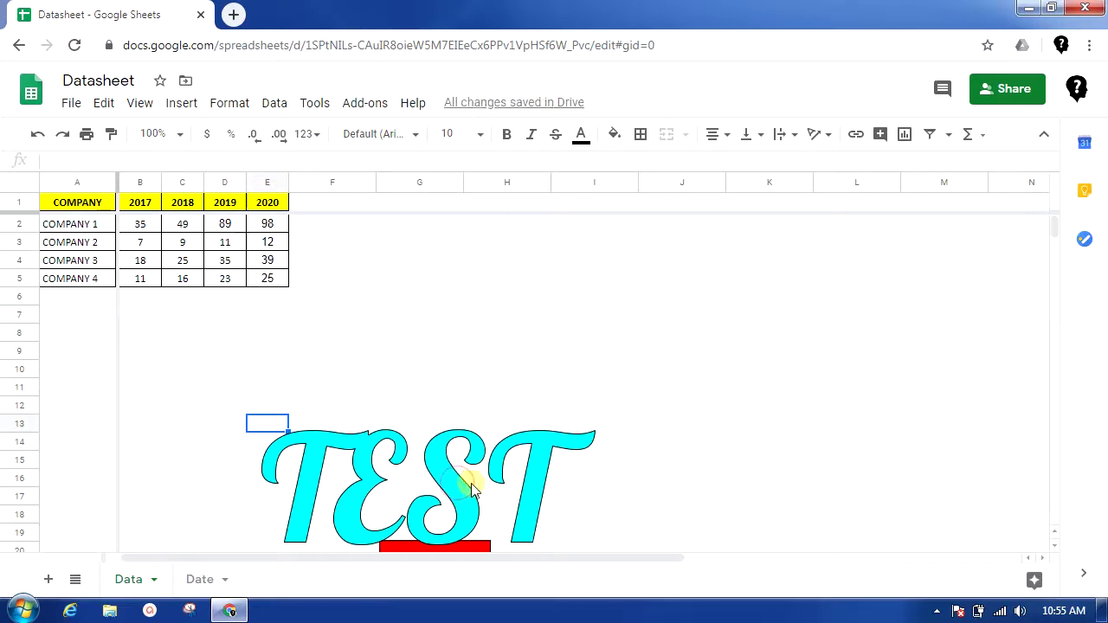
mouse_move(471, 490)
mouse_down()
mouse_move(606, 315)
mouse_move(663, 208)
mouse_move(557, 371)
mouse_up()
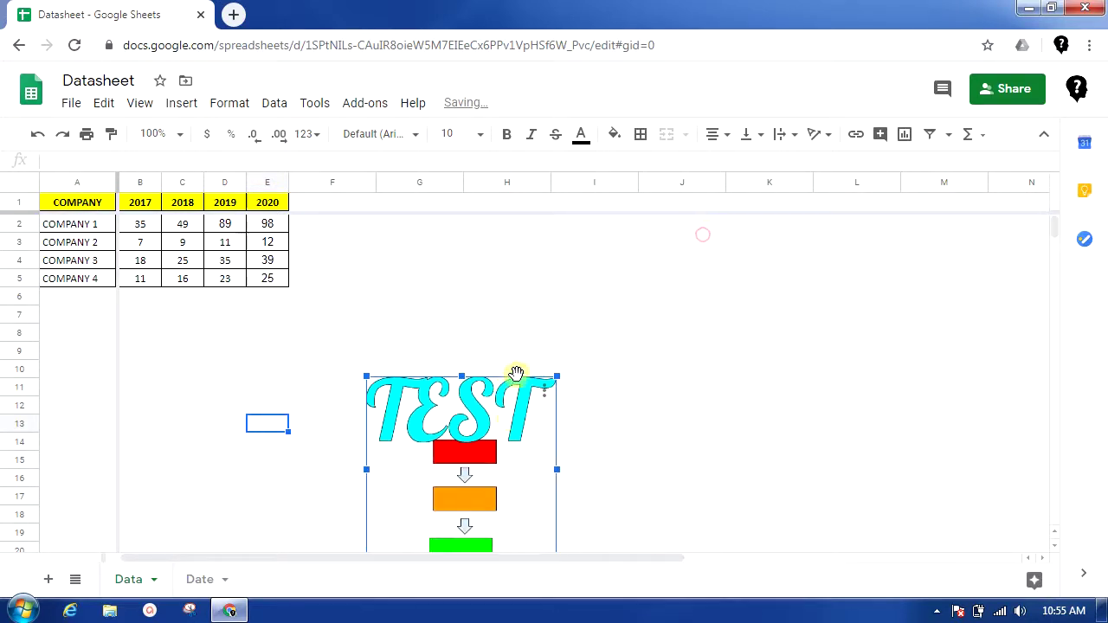
drag(508, 425, 561, 210)
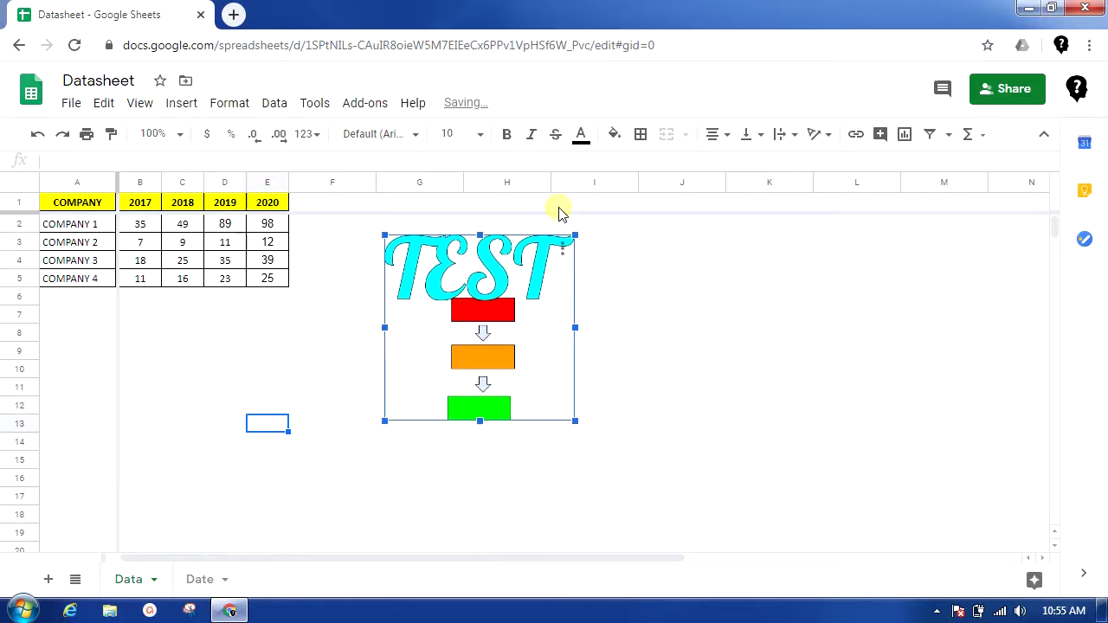
Enlarge the placed drawing so it spans columns G to I from row 2 to row 16
click(570, 250)
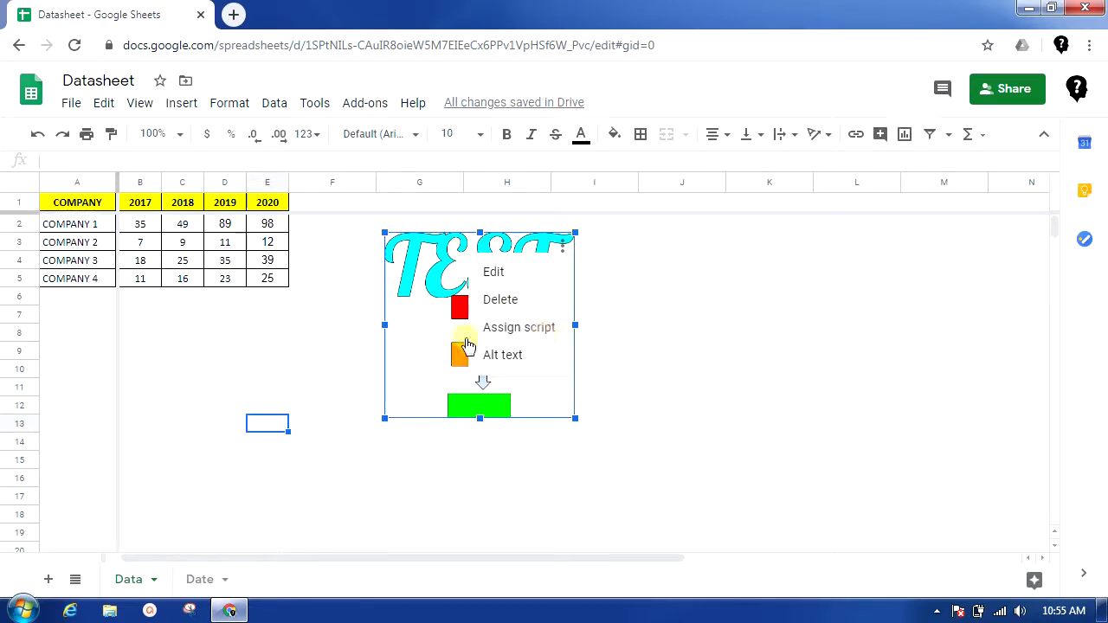
click(421, 339)
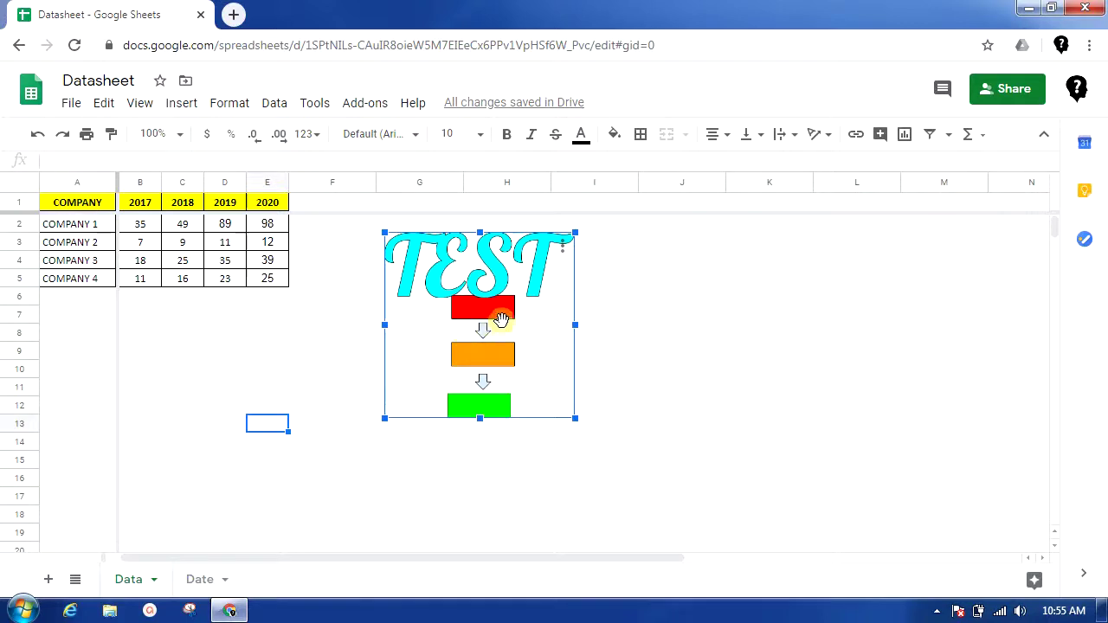
drag(574, 419, 635, 477)
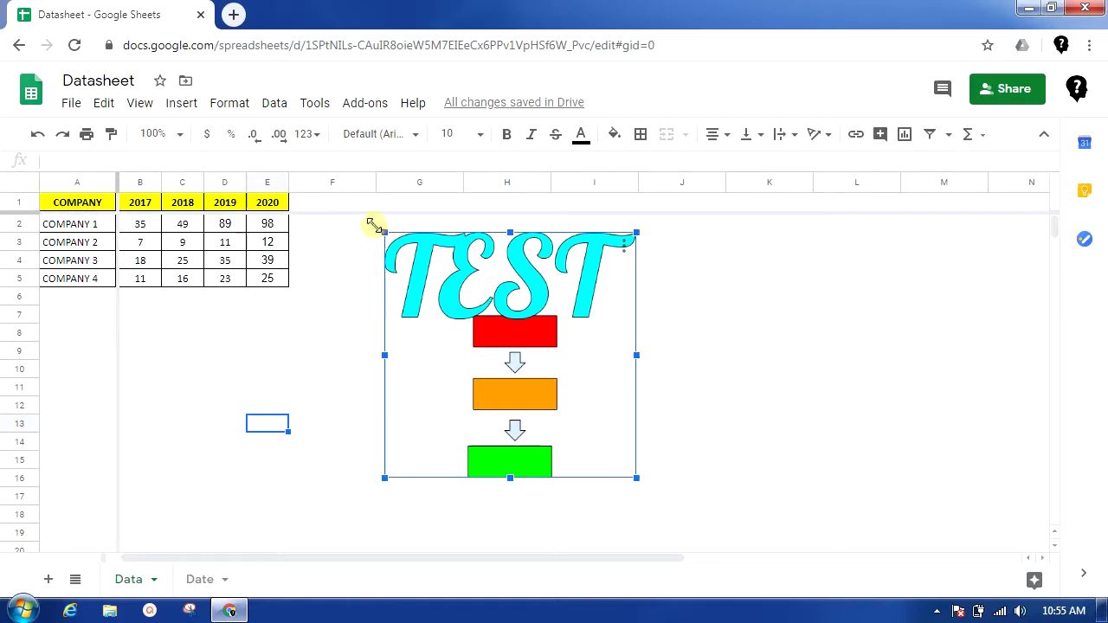
mouse_move(373, 224)
mouse_down()
mouse_move(366, 217)
mouse_move(375, 232)
mouse_up()
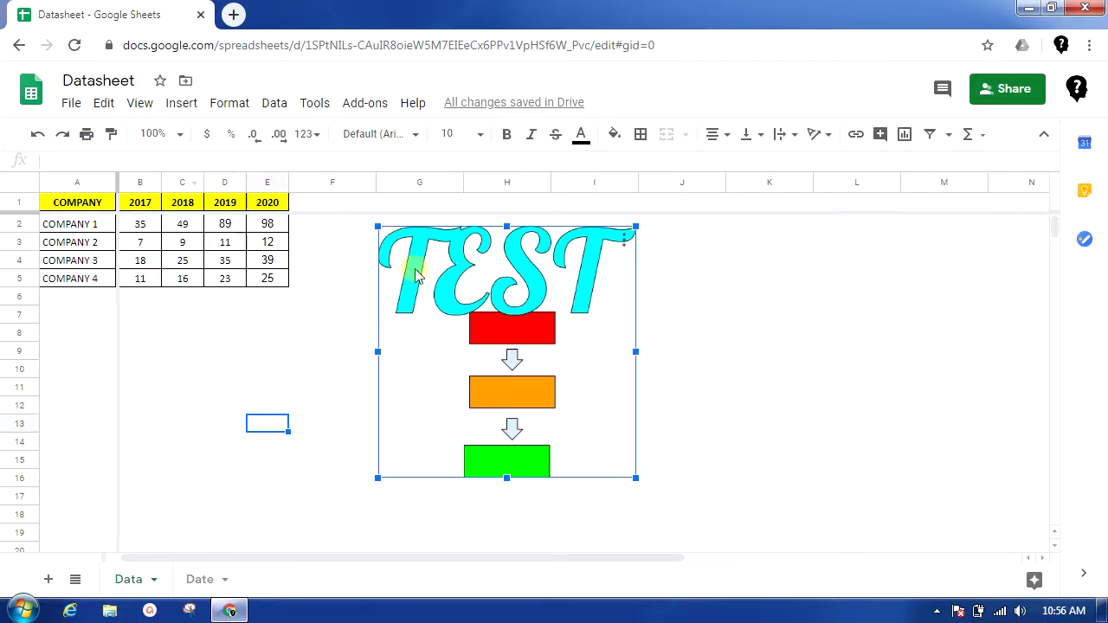
click(483, 327)
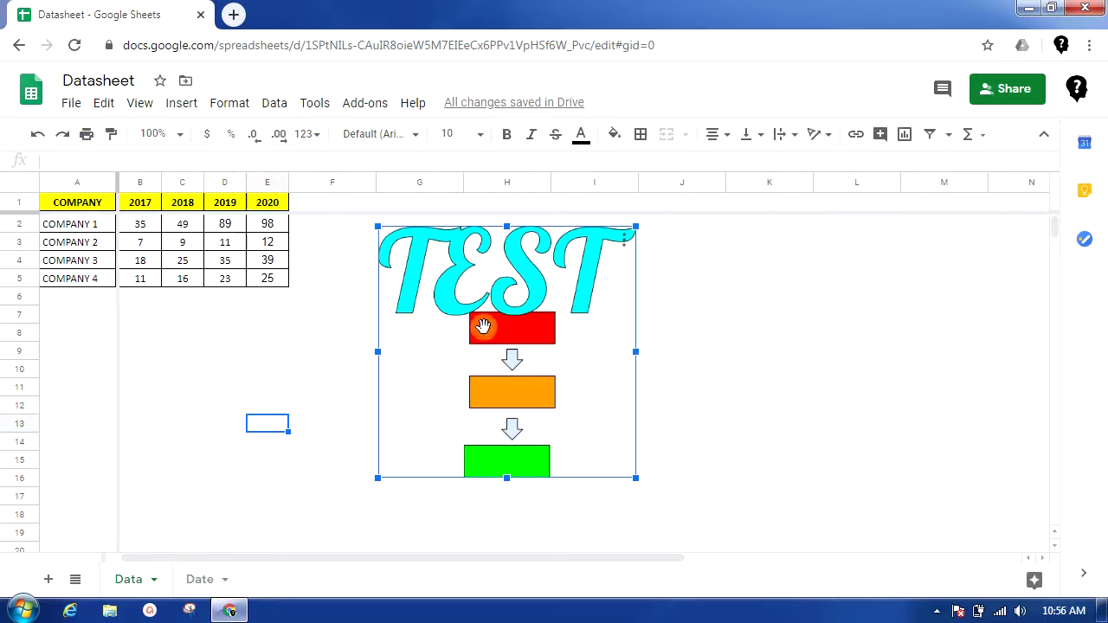
click(70, 104)
mouse_move(85, 176)
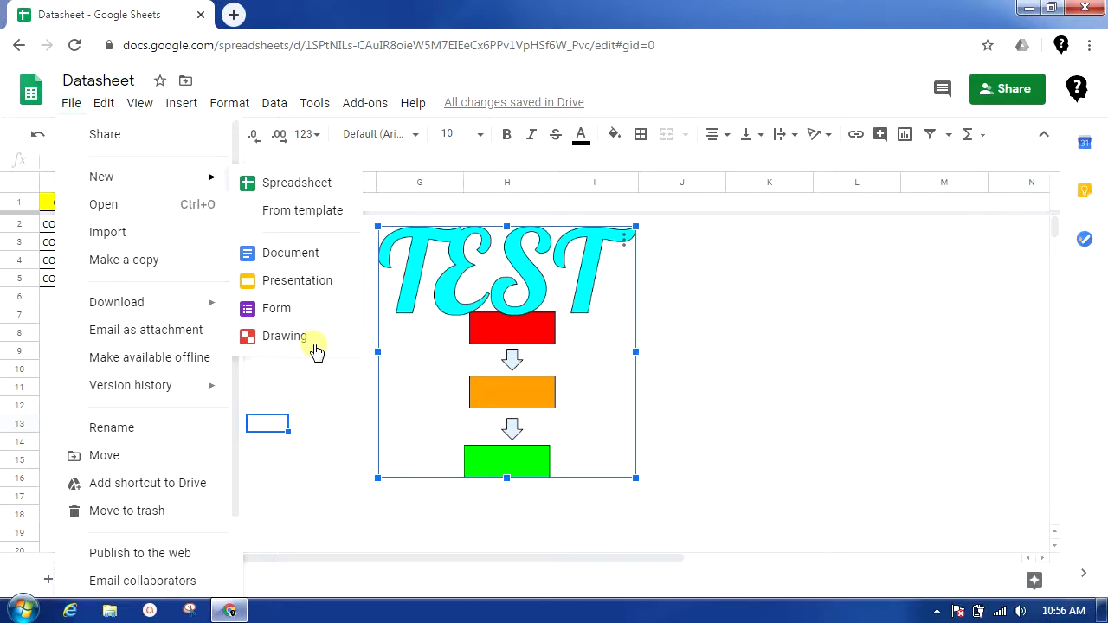
click(668, 319)
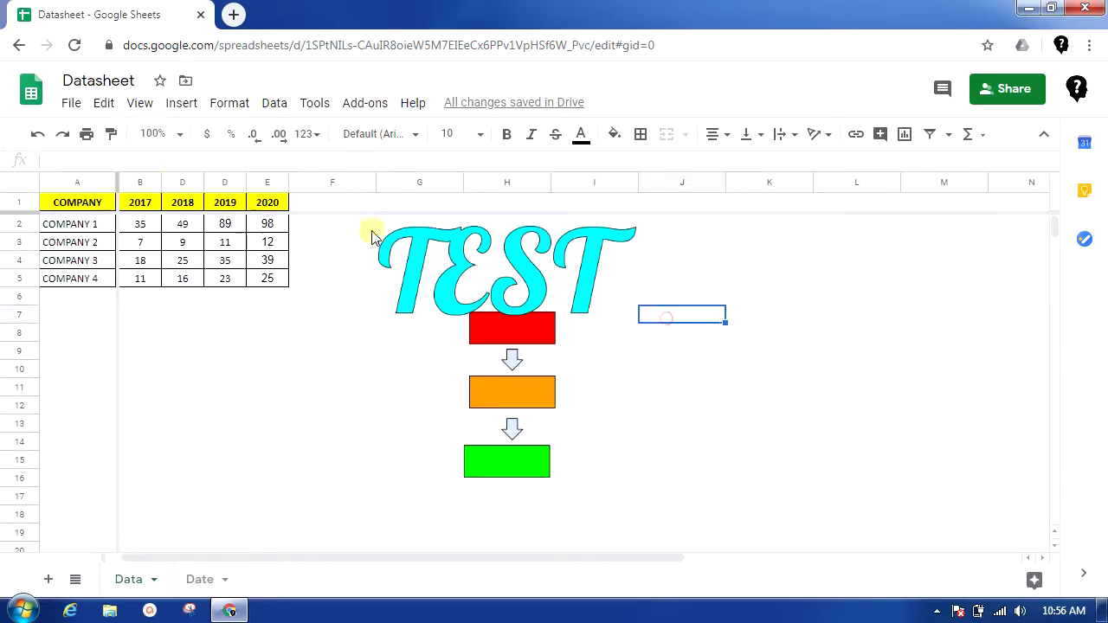
click(169, 102)
click(440, 400)
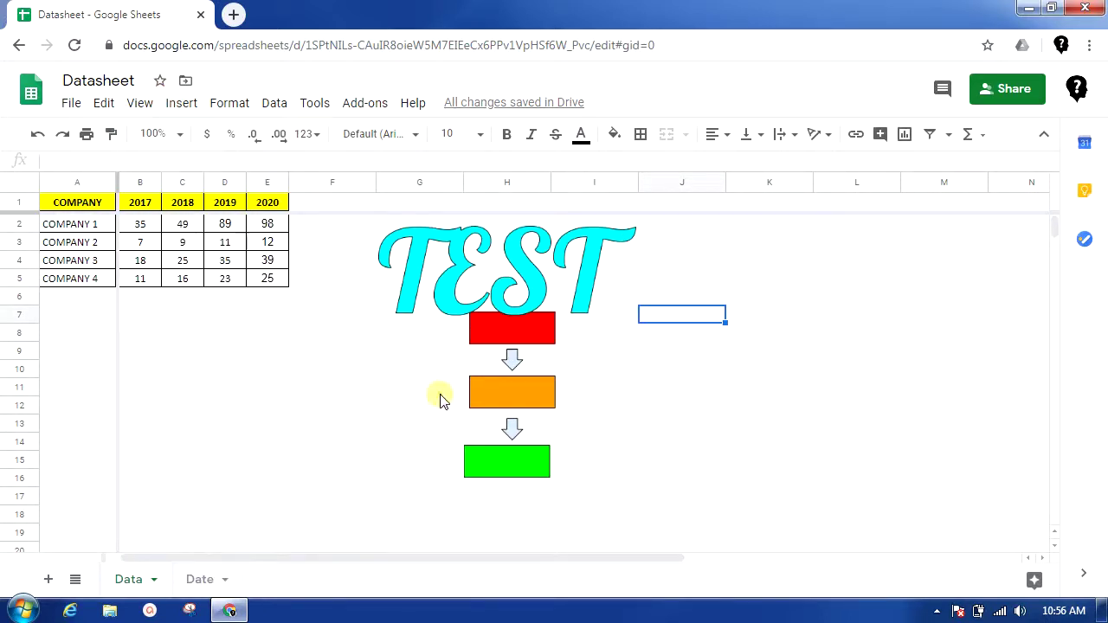
click(440, 400)
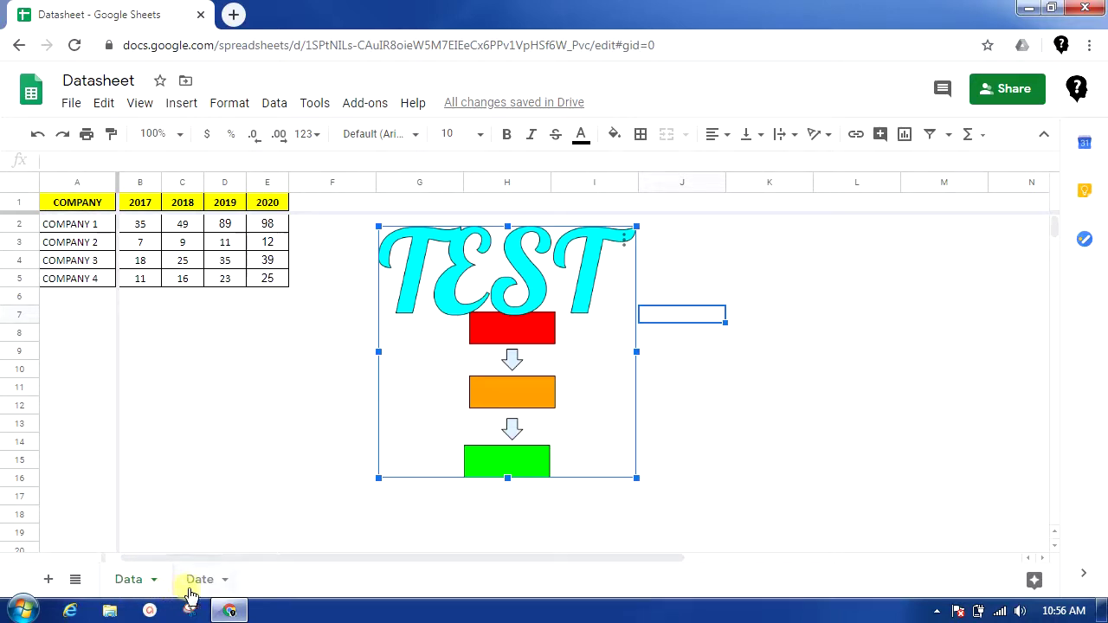
Insert a form linked to the spreadsheet, title it "test" and decline the Google Forms tour
click(181, 103)
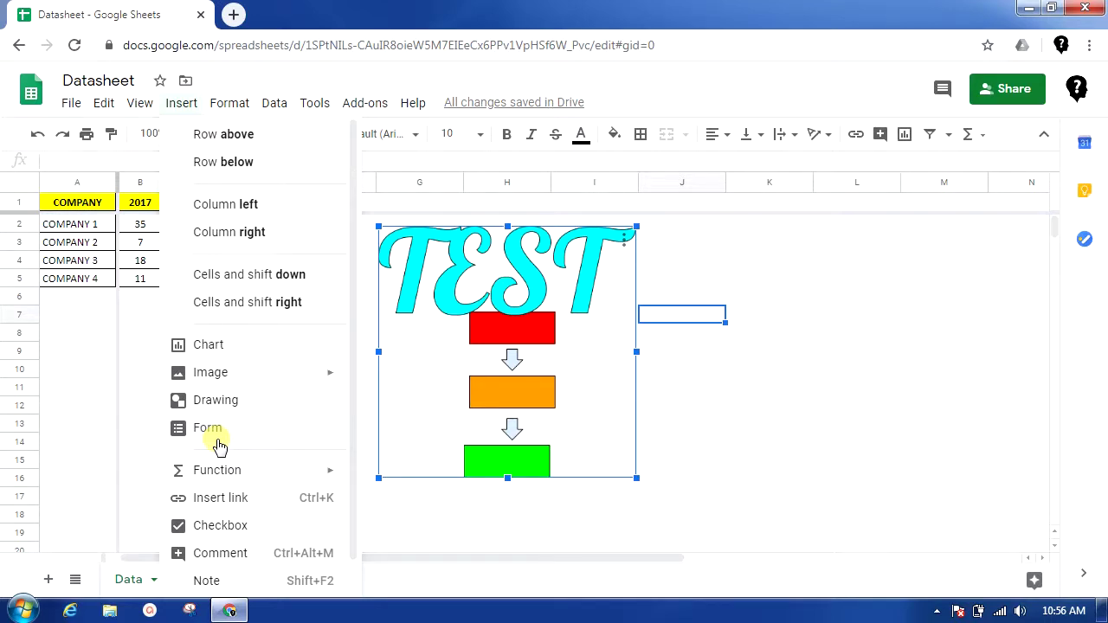
click(219, 446)
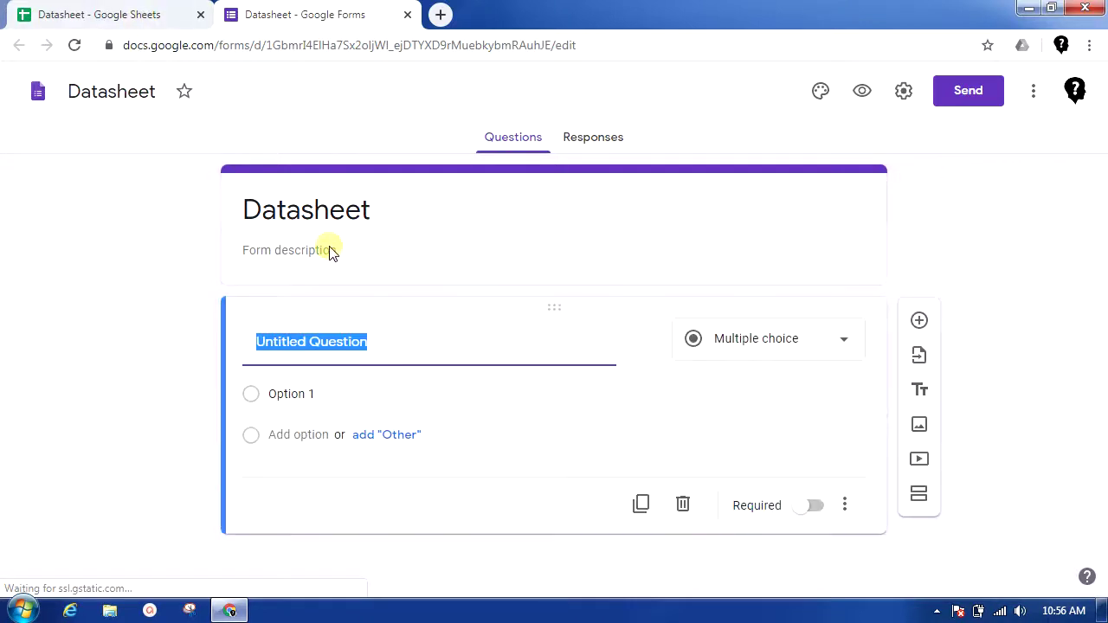
double_click(331, 207)
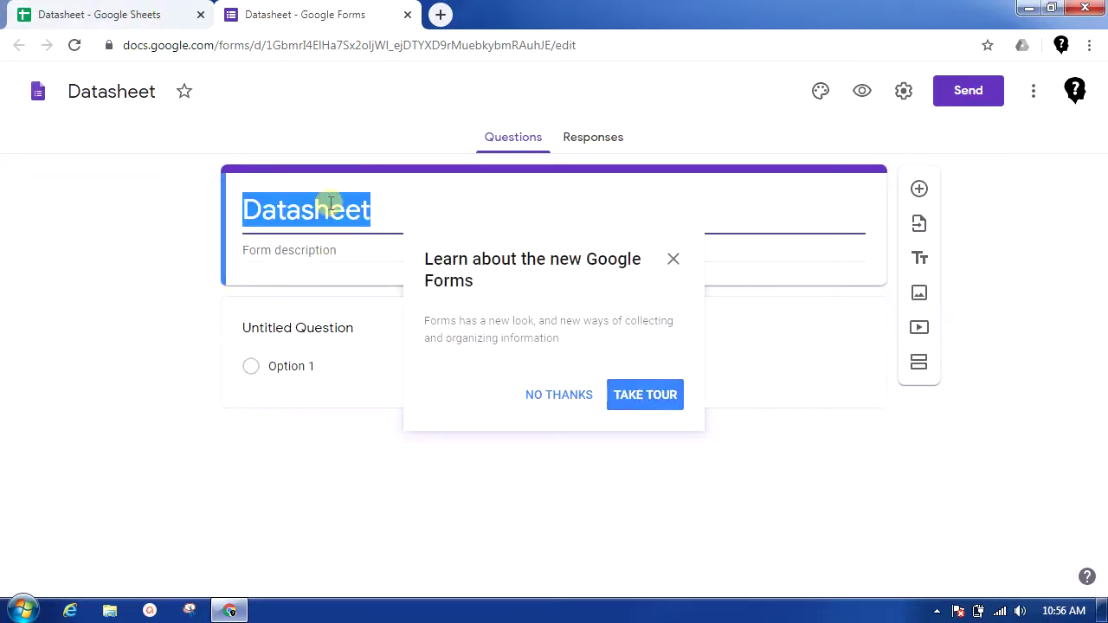
text(test)
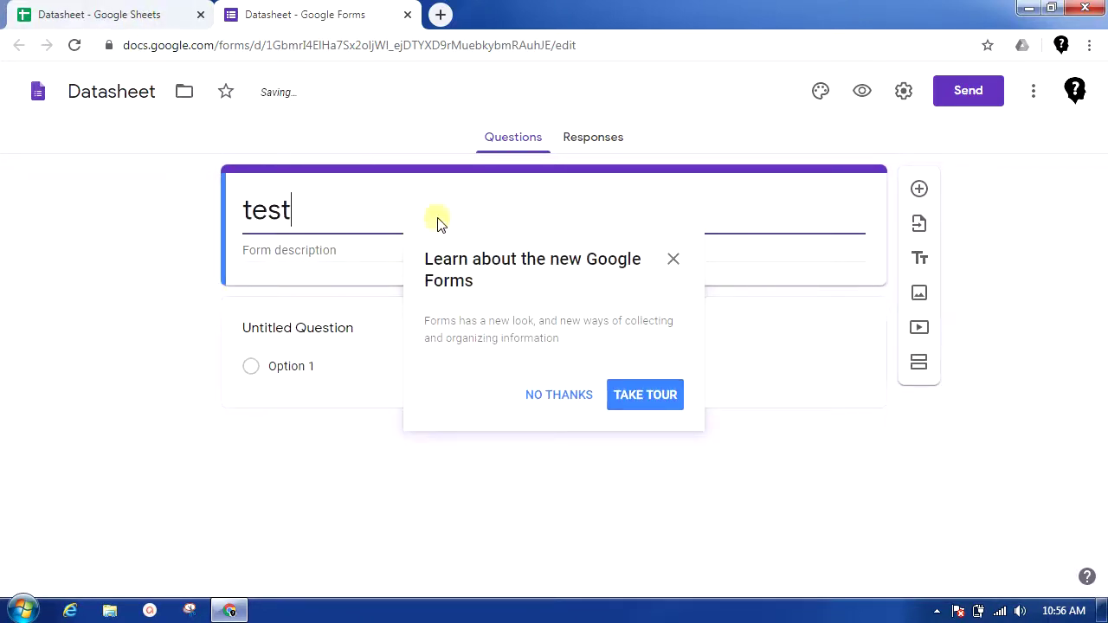
click(563, 394)
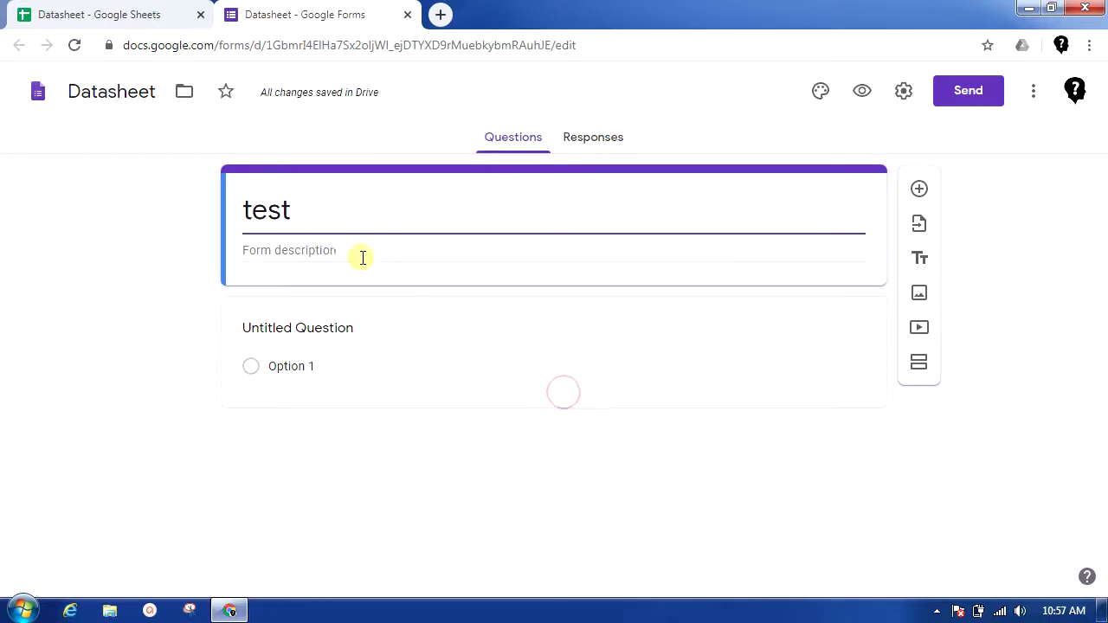
Name the first multiple-choice question "test q 1" and give it the options "yes" and "No"
click(313, 329)
click(313, 338)
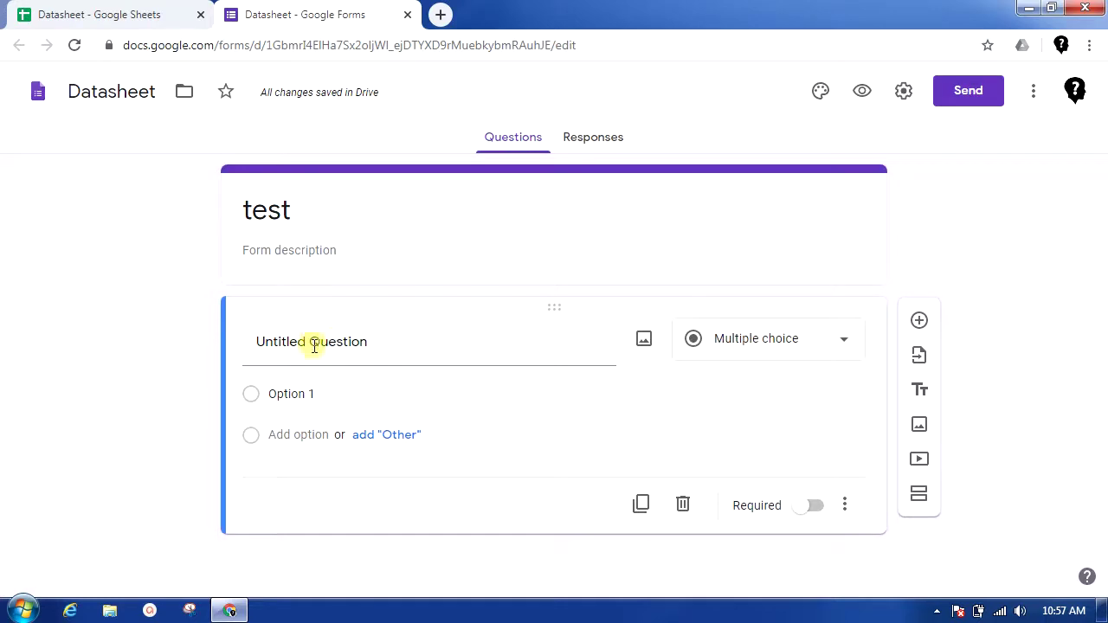
click(313, 343)
text(test q 1)
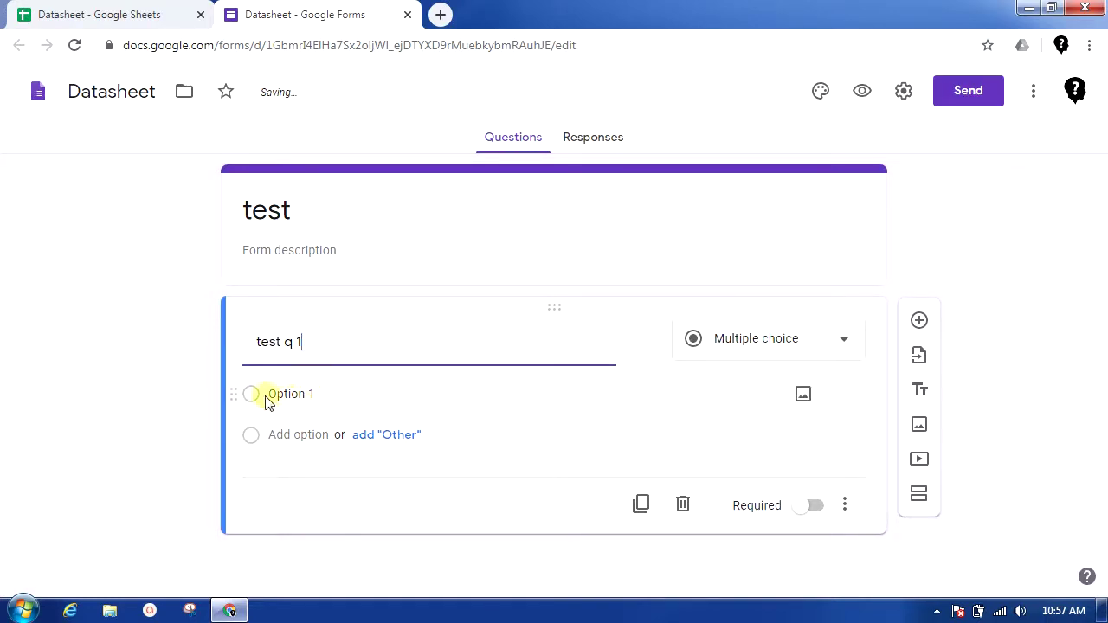
click(334, 398)
text(yes)
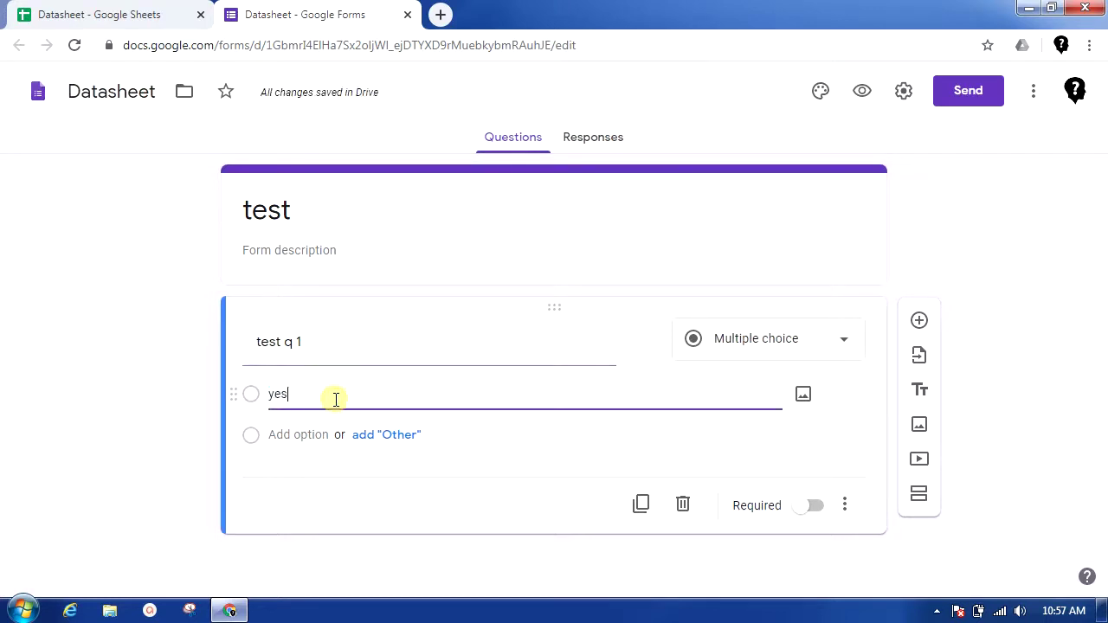
click(244, 454)
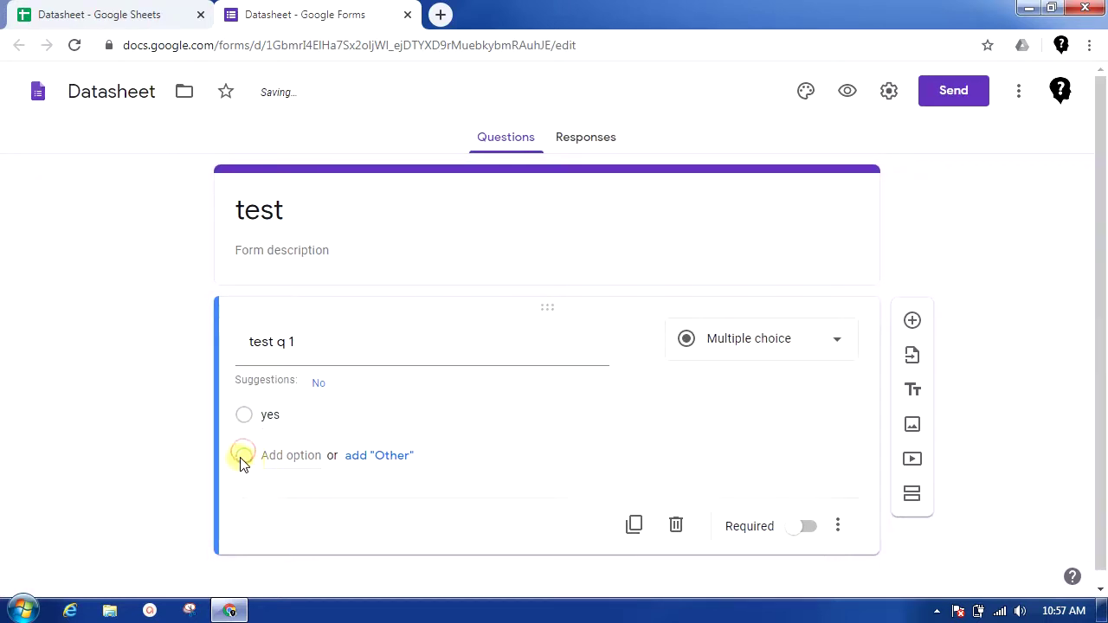
click(313, 467)
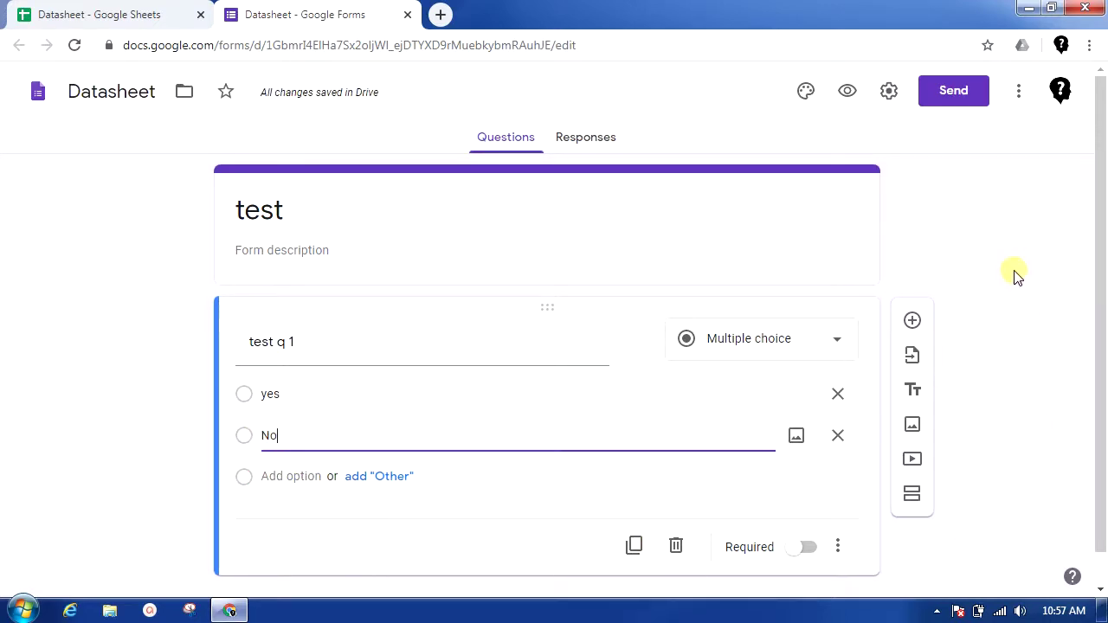
Add a second question of type Checkboxes titled "test q 2"
scroll(1010, 286, down, 1)
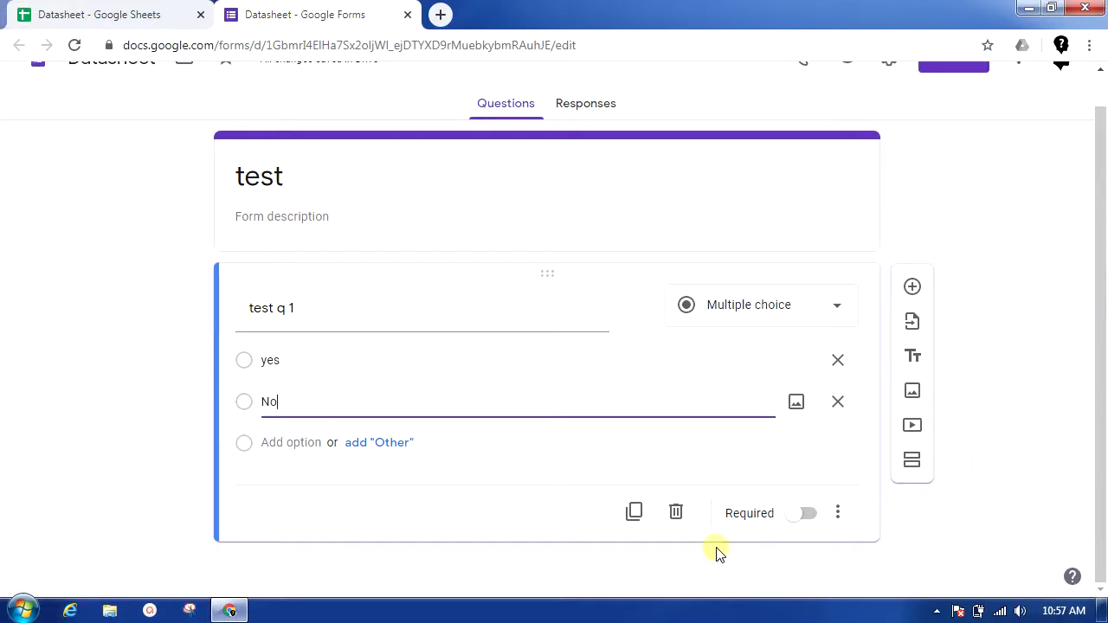
click(913, 287)
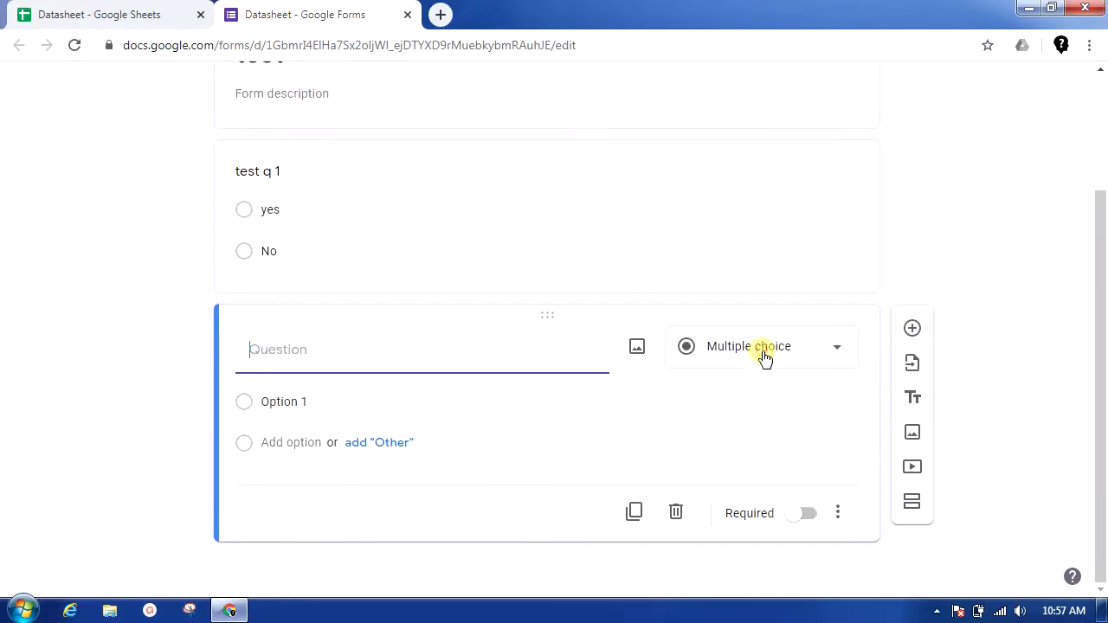
click(765, 357)
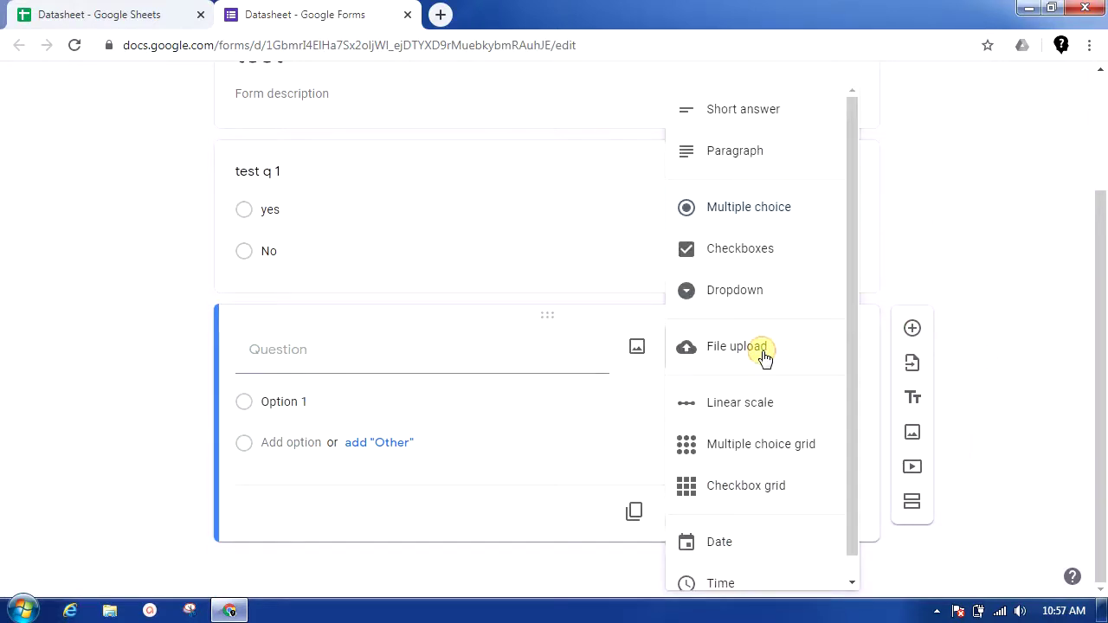
click(782, 264)
click(283, 350)
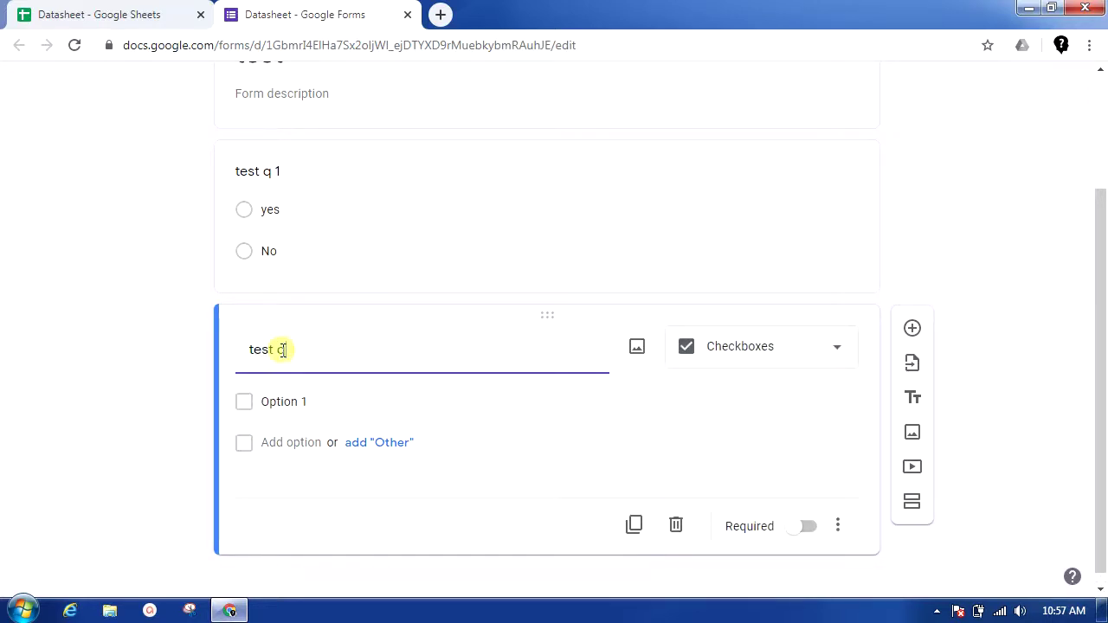
text(test q2)
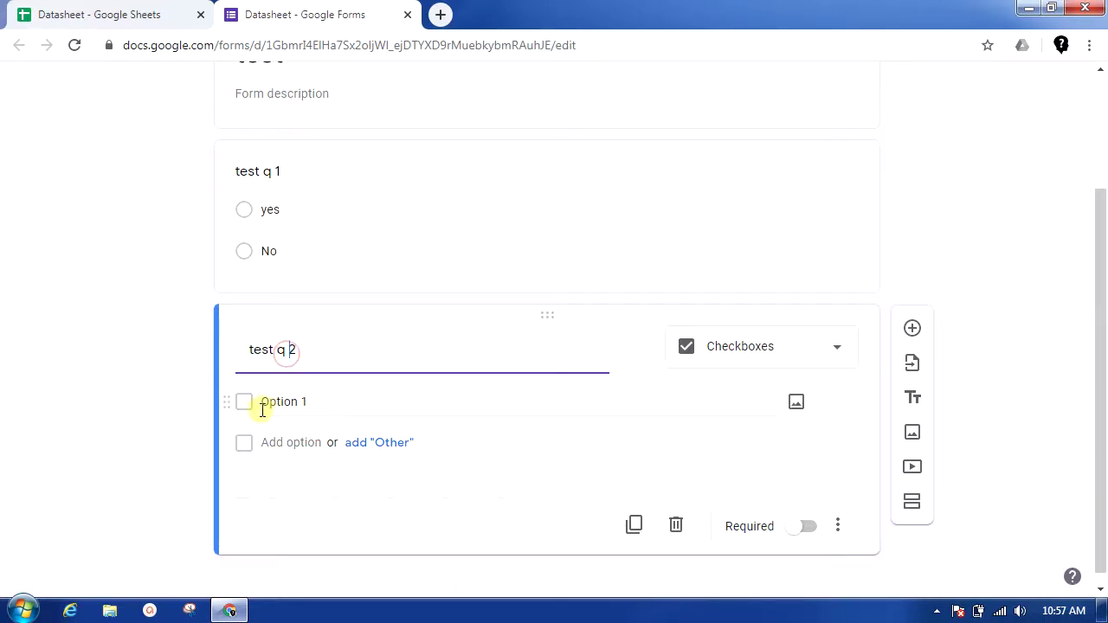
Give the "test q 2" question the options "demo 1", "demo 2" and Other
click(297, 403)
text(demo)
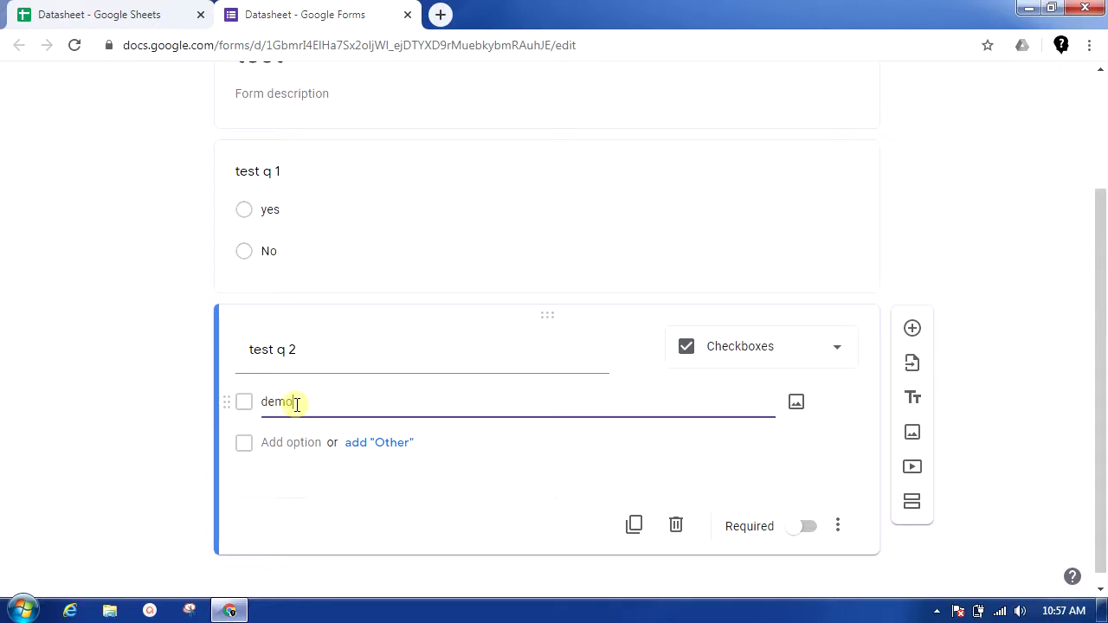
click(263, 447)
text(demo 2)
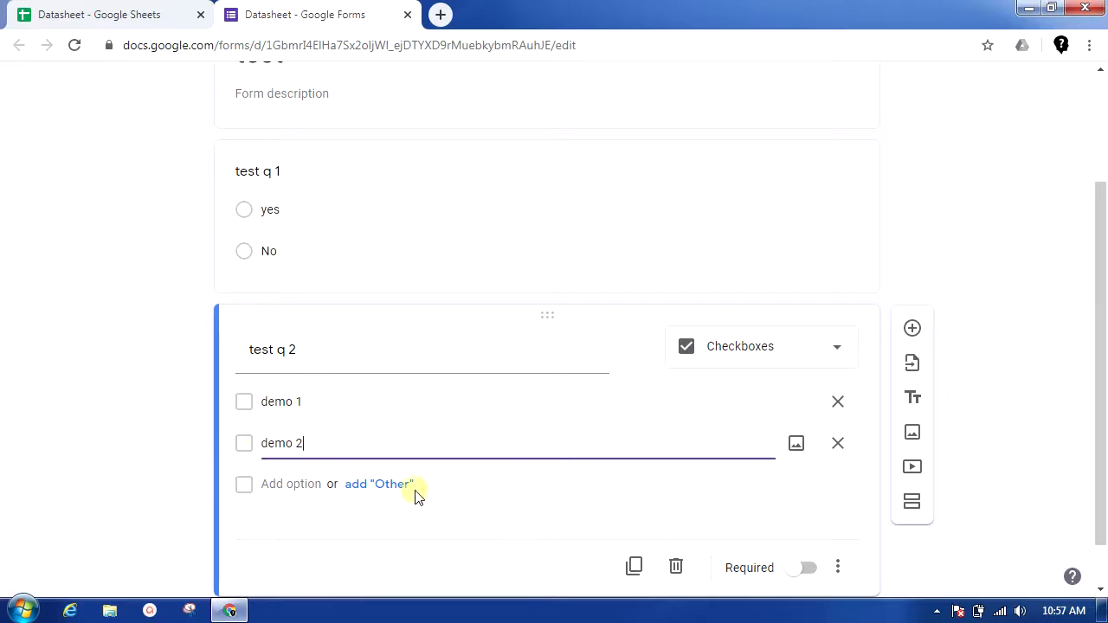
click(376, 488)
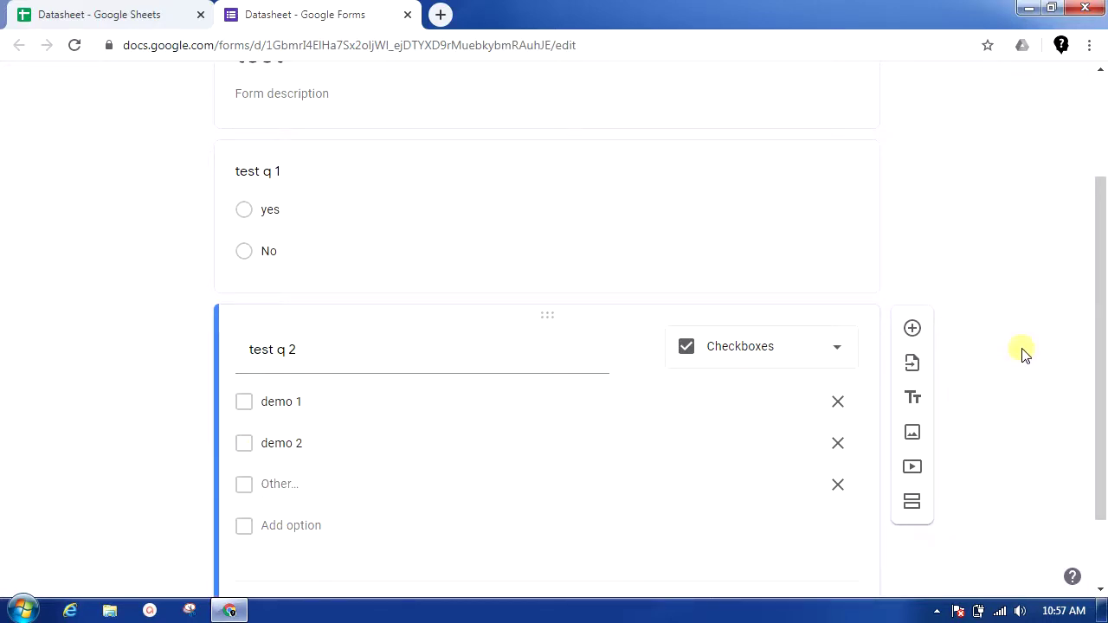
Review the form's questions and its collected responses, and return to the questions
scroll(1024, 354, up, 2)
scroll(978, 396, down, 2)
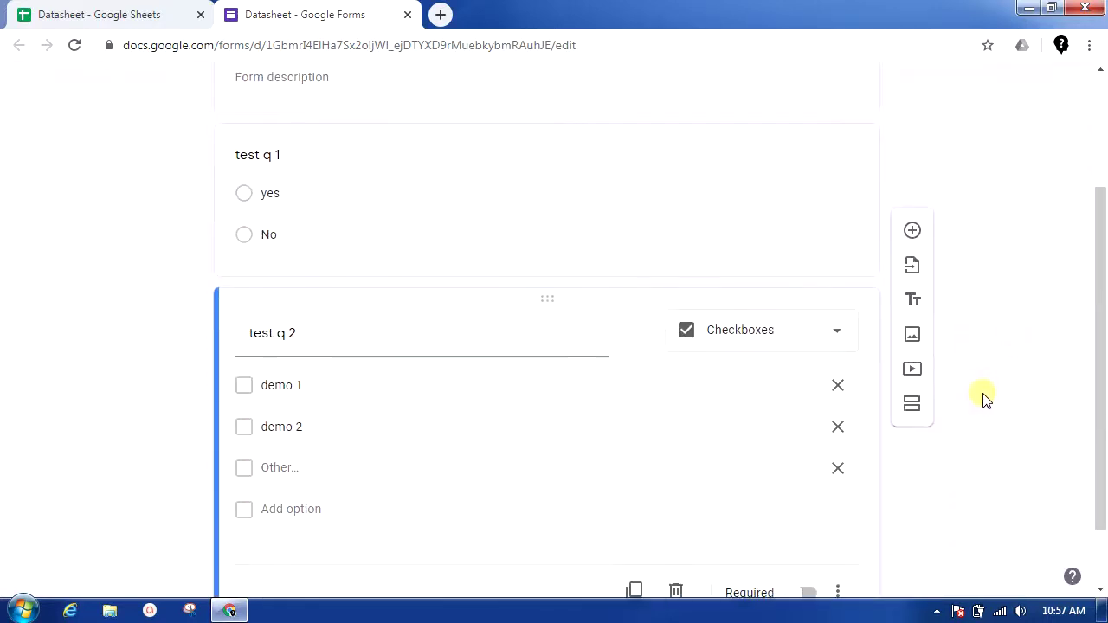
scroll(770, 185, up, 2)
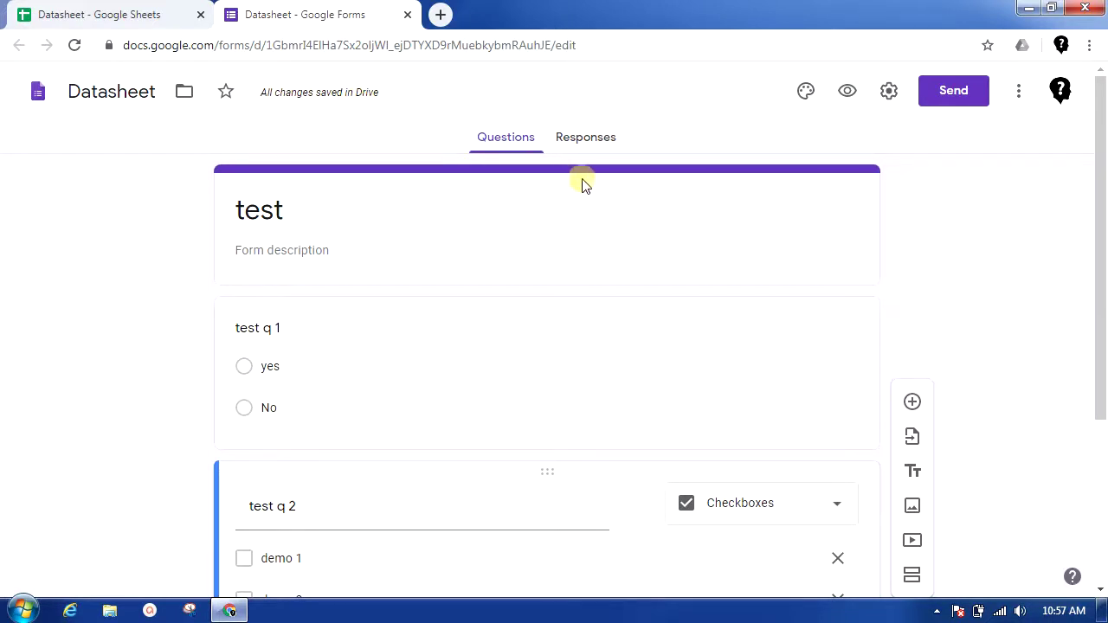
click(605, 139)
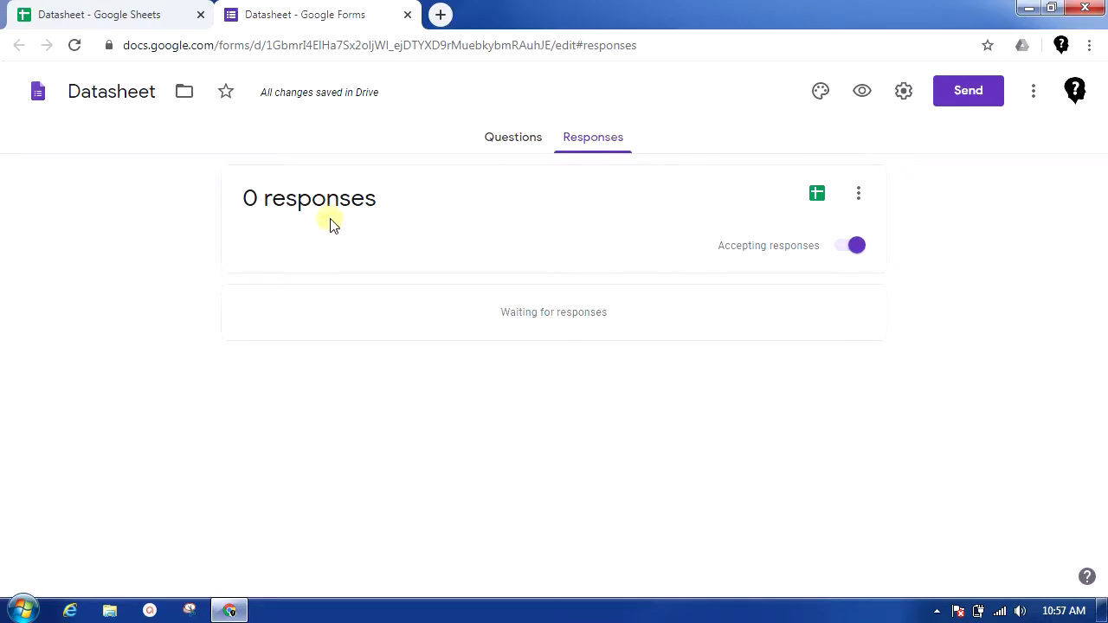
click(504, 140)
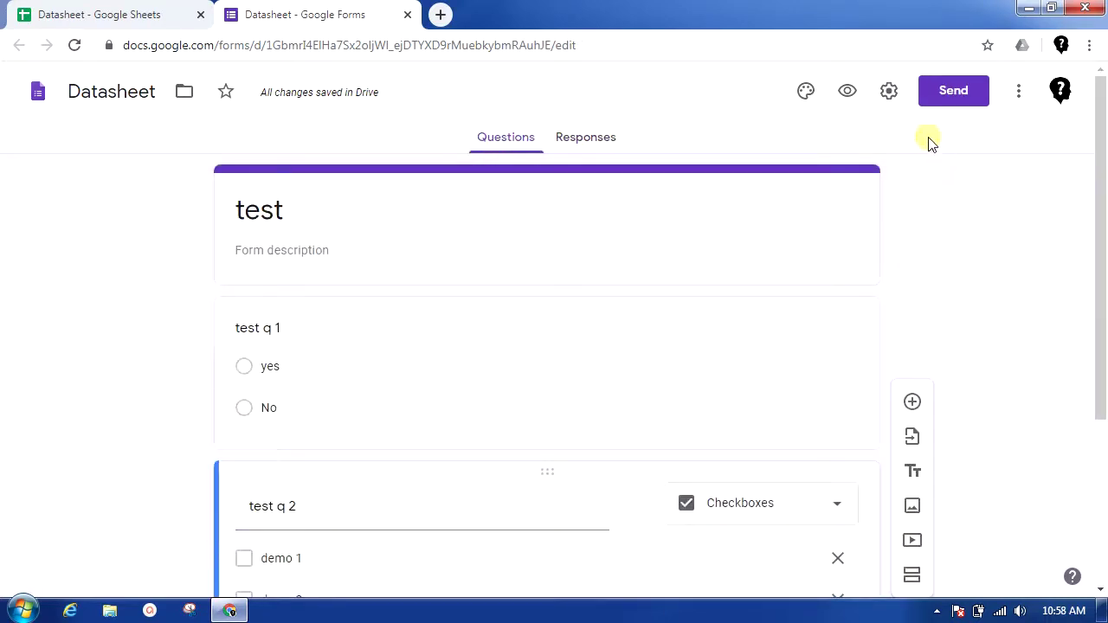
Preview the form, check the spreadsheet in Google Sheets for its response sheet, and return to the preview
click(848, 92)
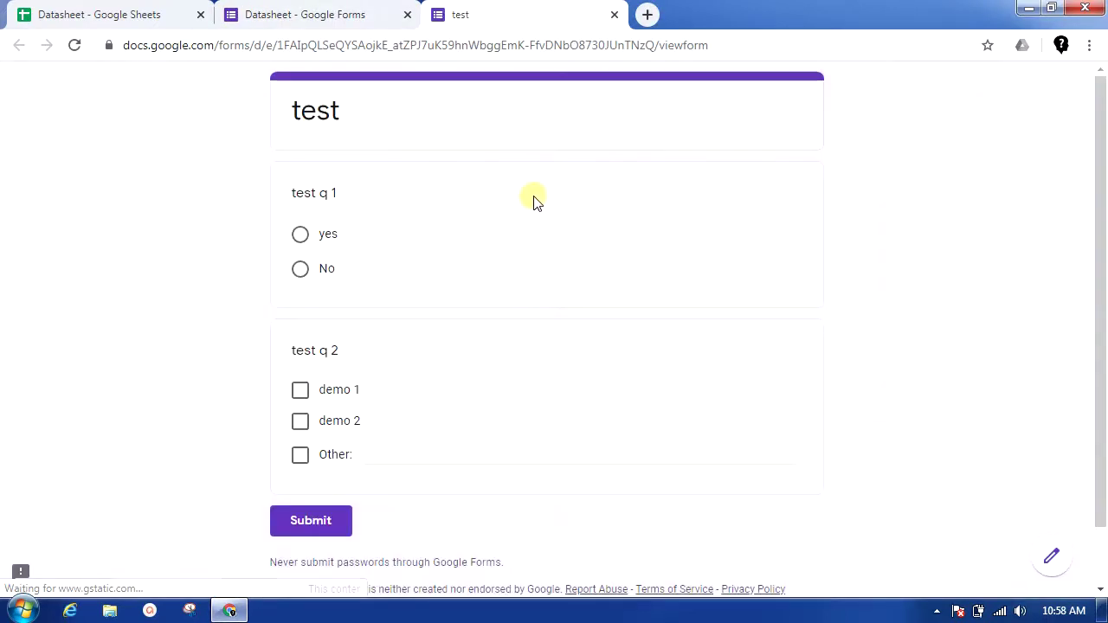
click(152, 14)
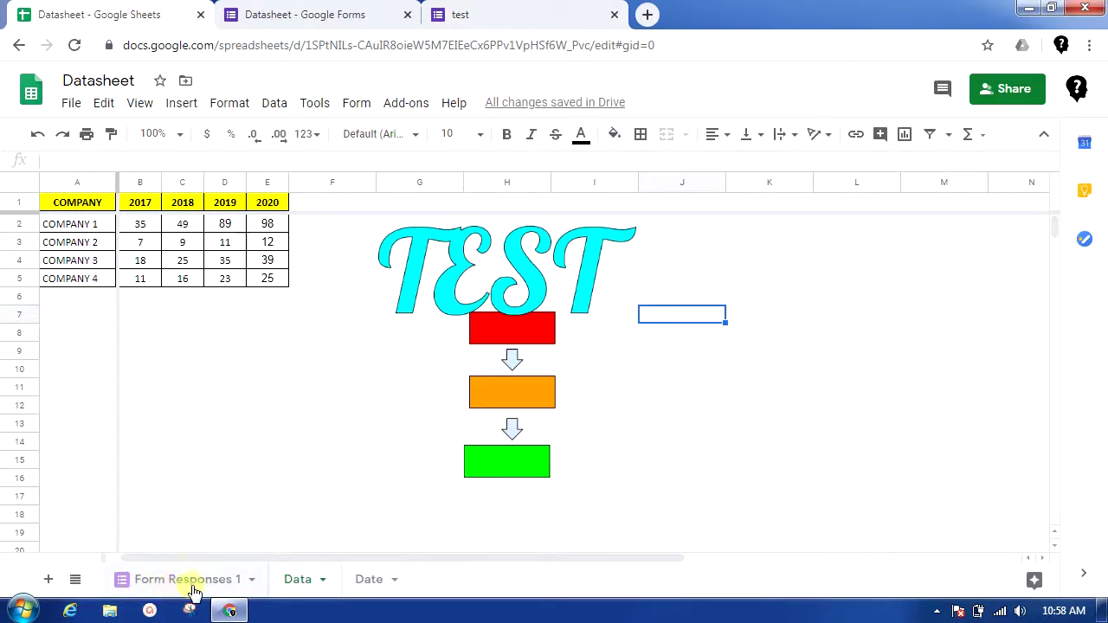
click(369, 11)
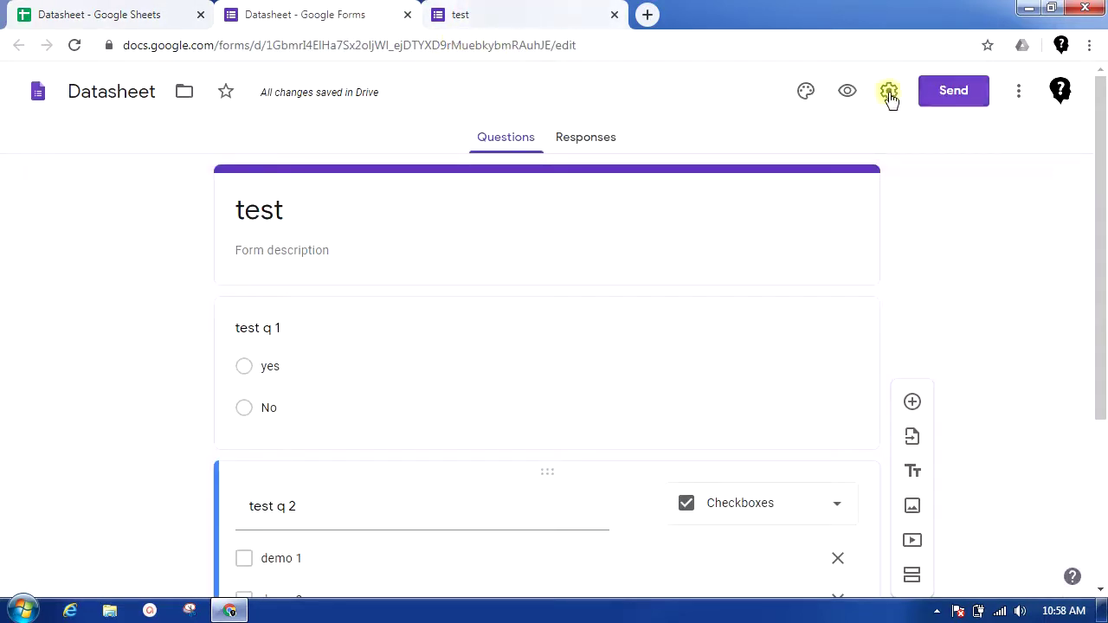
click(563, 8)
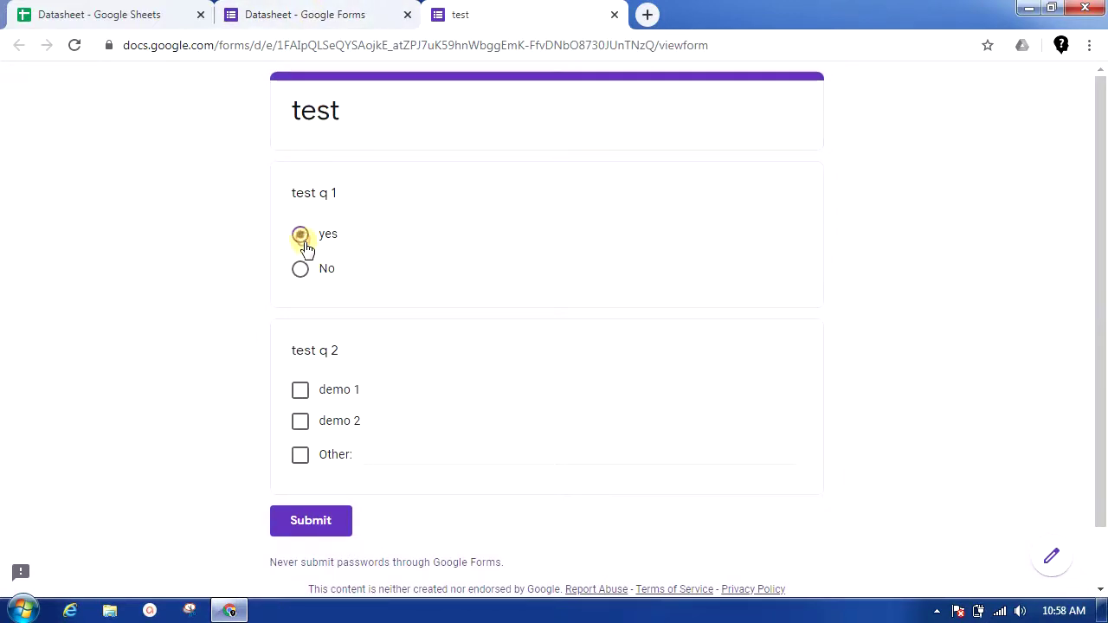
Choose "demo 2" for "test q 2" and submit the form response
click(301, 424)
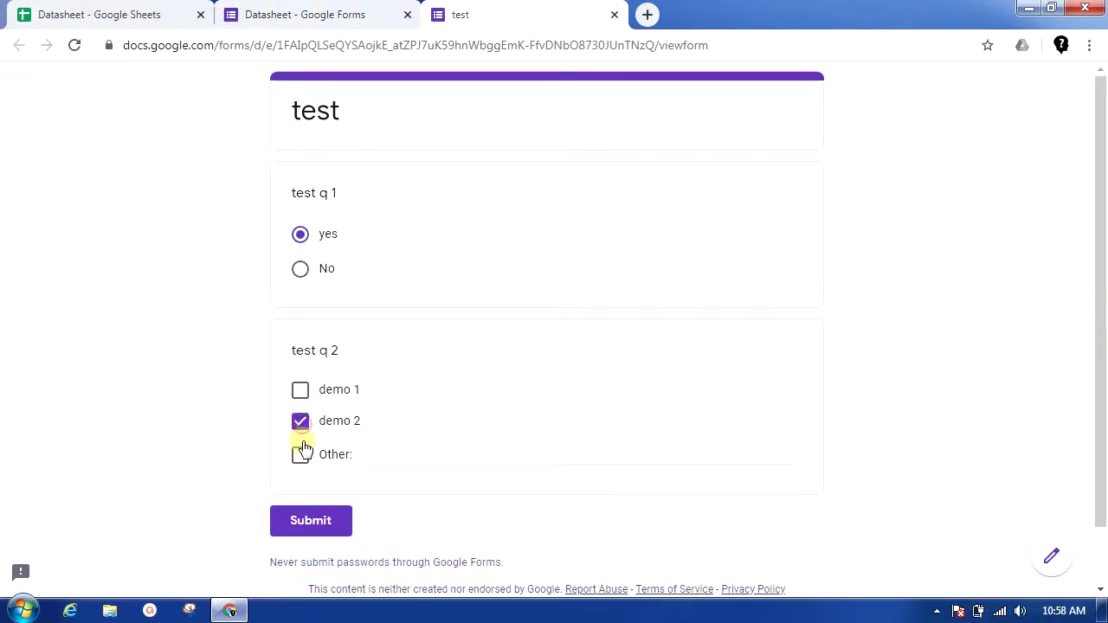
click(317, 524)
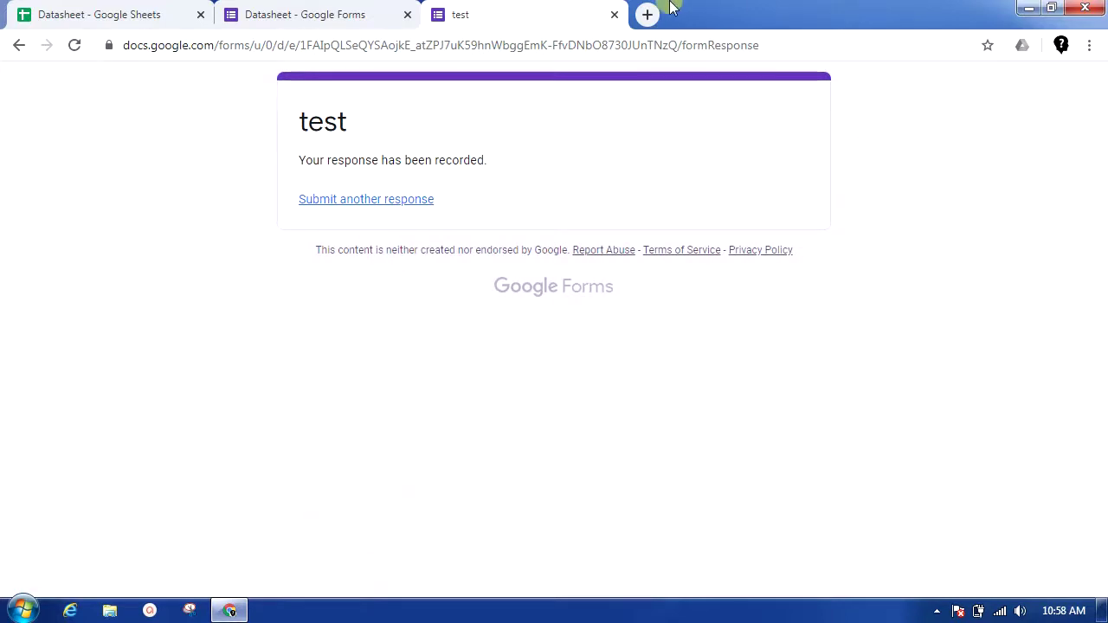
Switch to the spreadsheet in Google Sheets and examine the submitted answers on the Form Responses 1 sheet
click(345, 21)
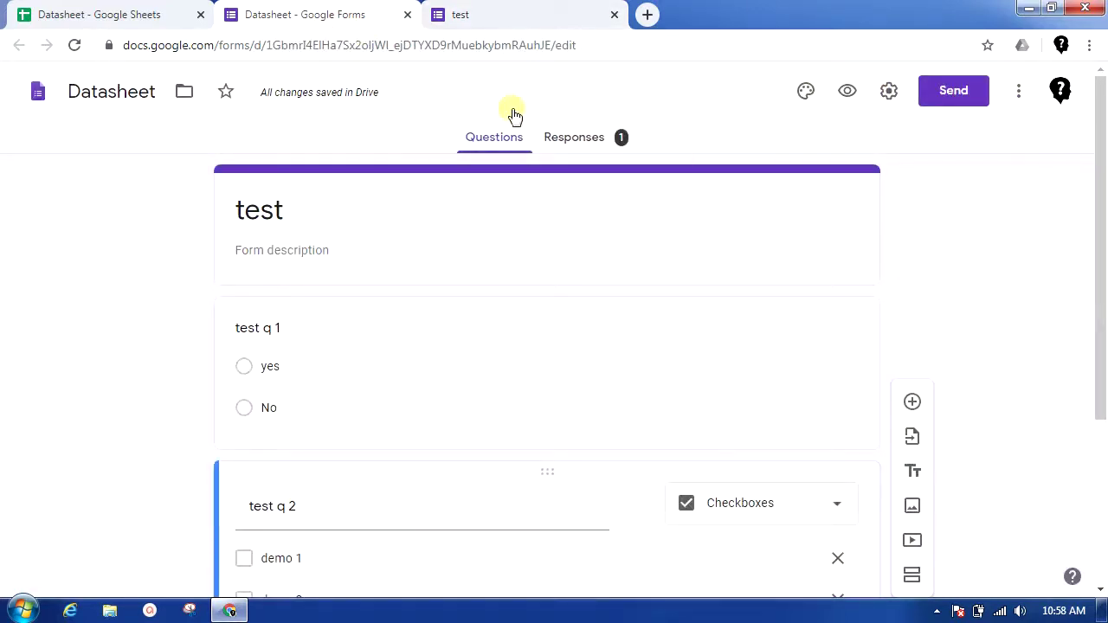
click(90, 10)
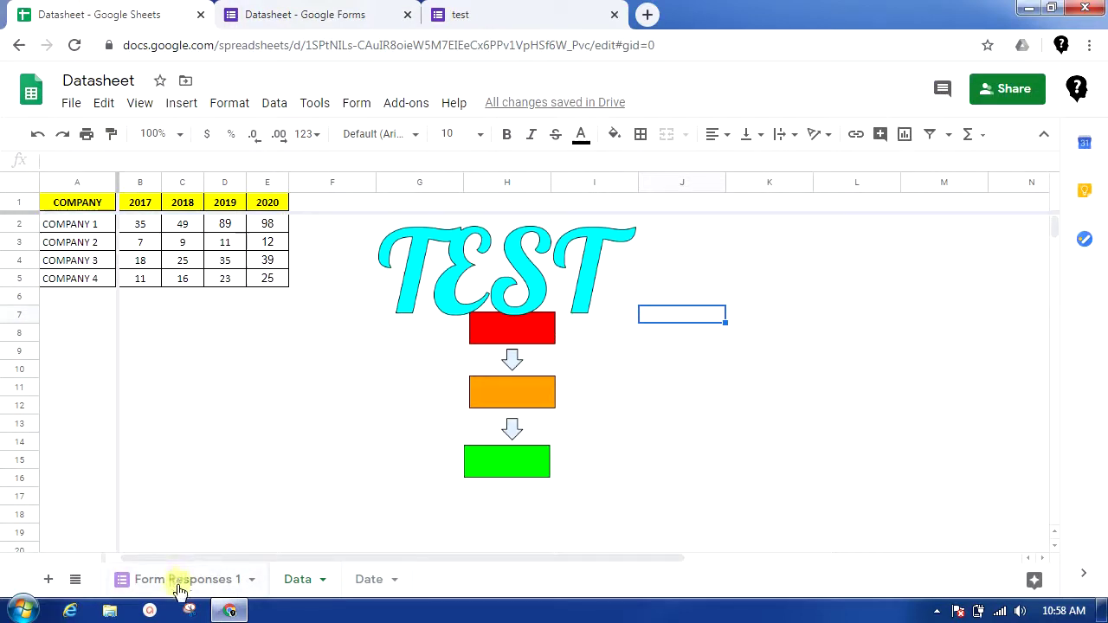
click(179, 581)
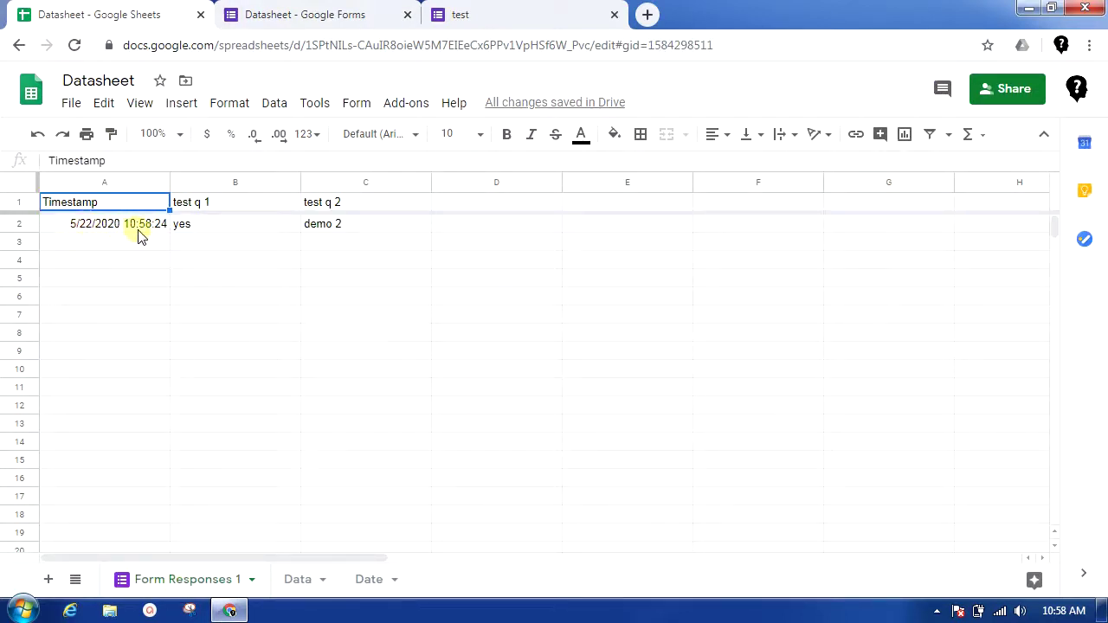
click(218, 227)
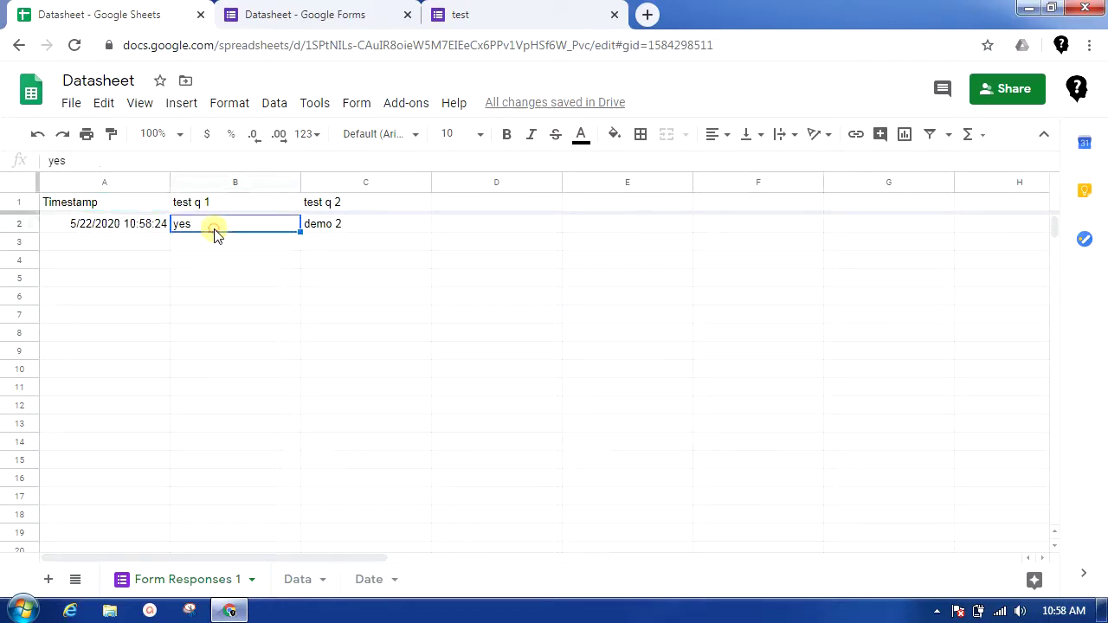
click(347, 230)
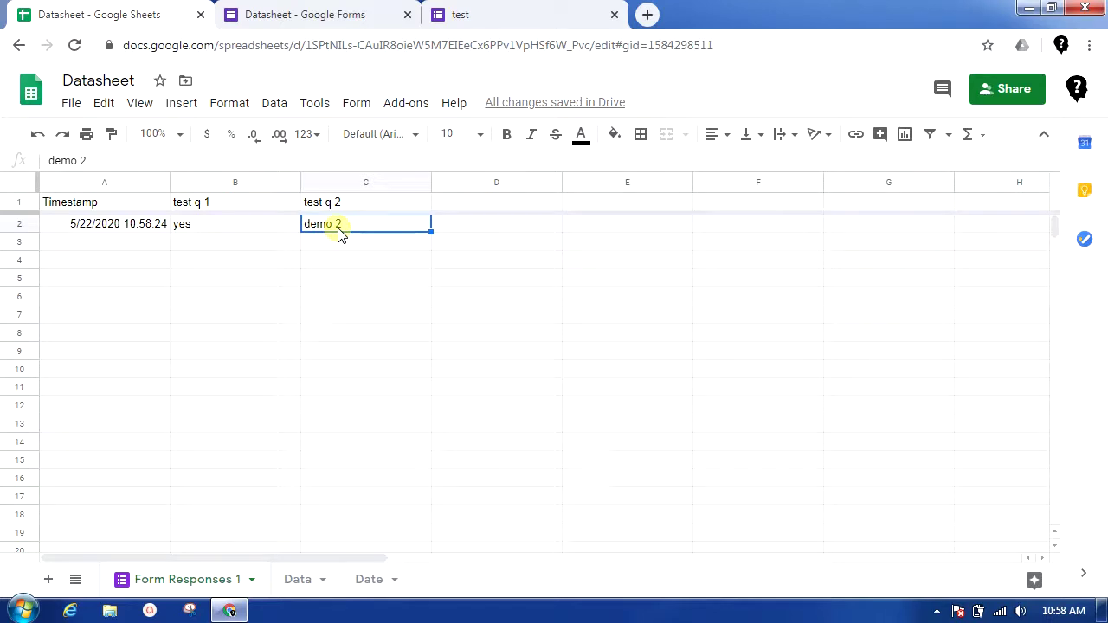
Reopen the form preview and submit another response with "No" for "test q 1" and "demo 1" for "test q 2"
click(525, 14)
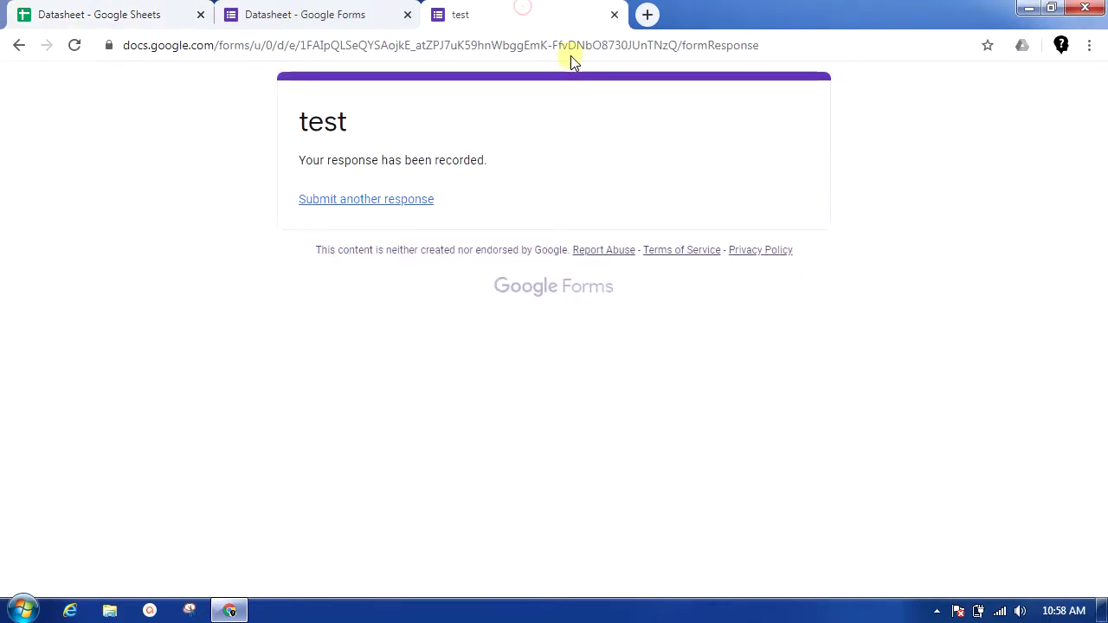
click(614, 15)
click(851, 92)
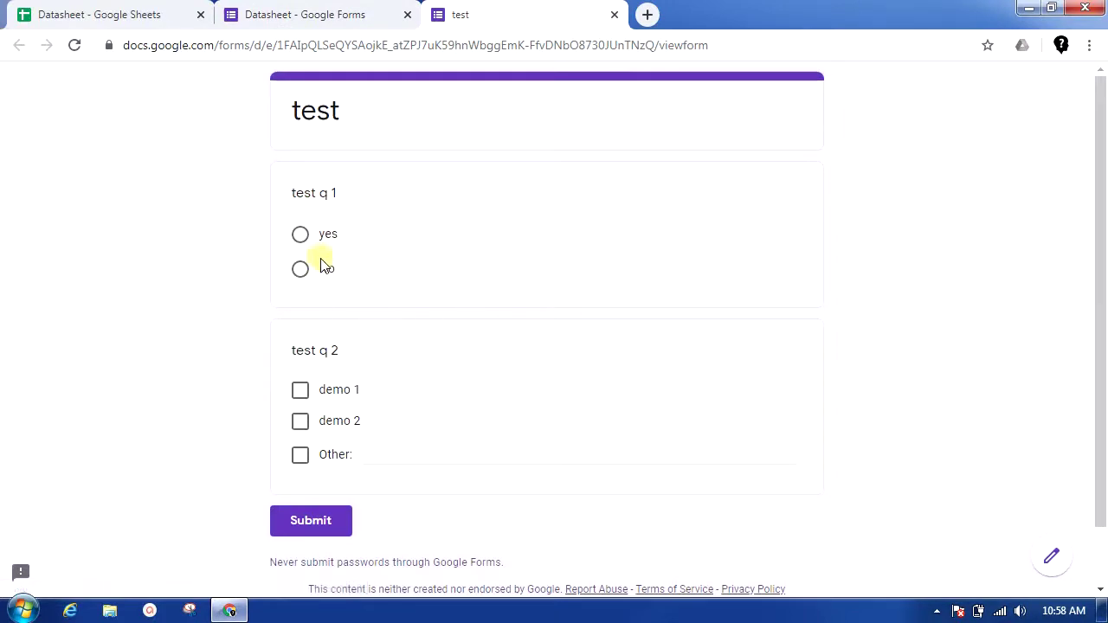
click(108, 18)
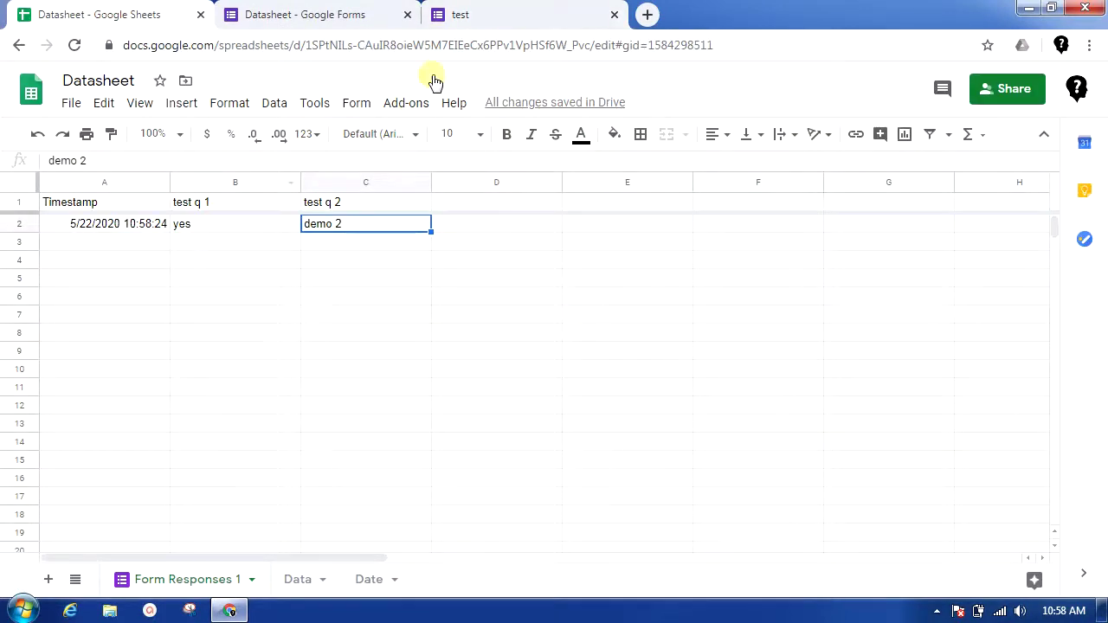
click(522, 15)
click(327, 270)
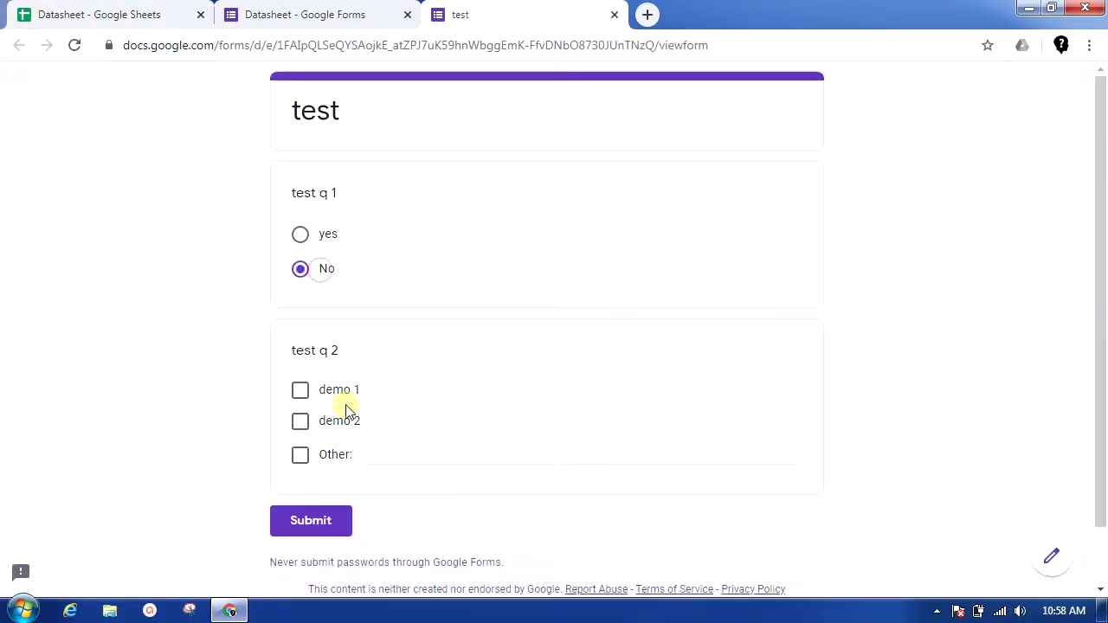
click(345, 407)
click(331, 523)
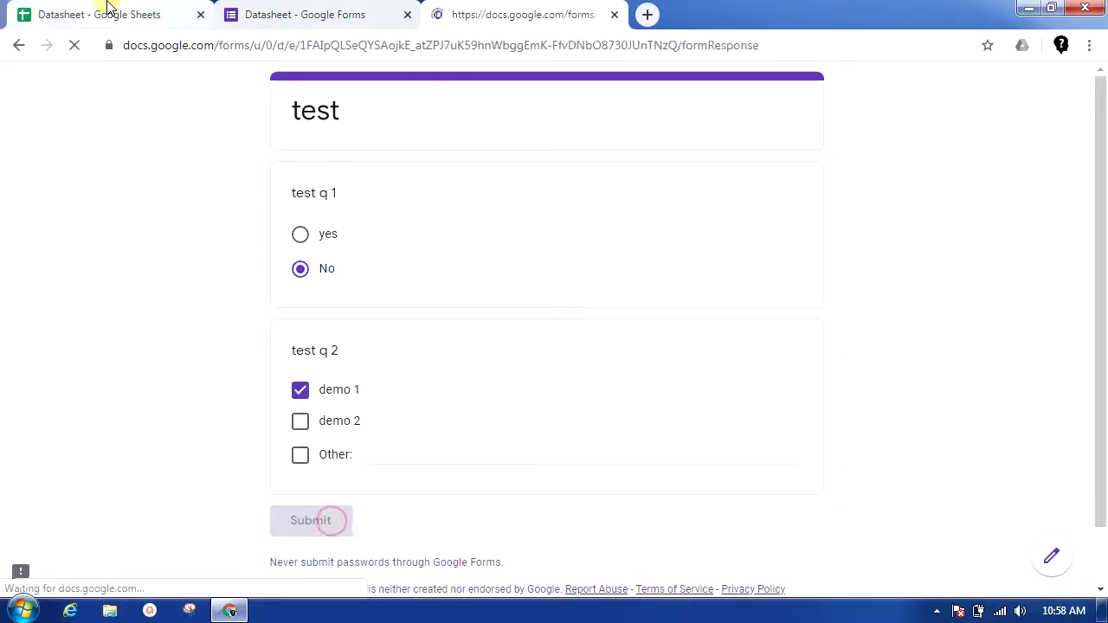
Return to the spreadsheet's response sheet and review the rows recorded for both submissions, including timestamps and answers
click(147, 15)
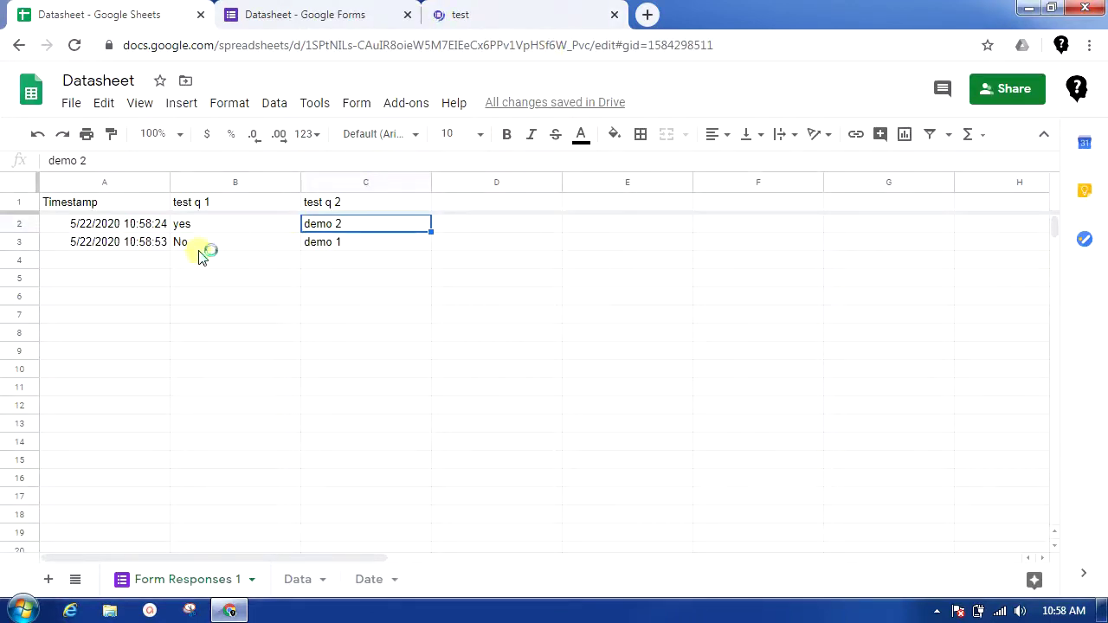
click(201, 247)
click(364, 245)
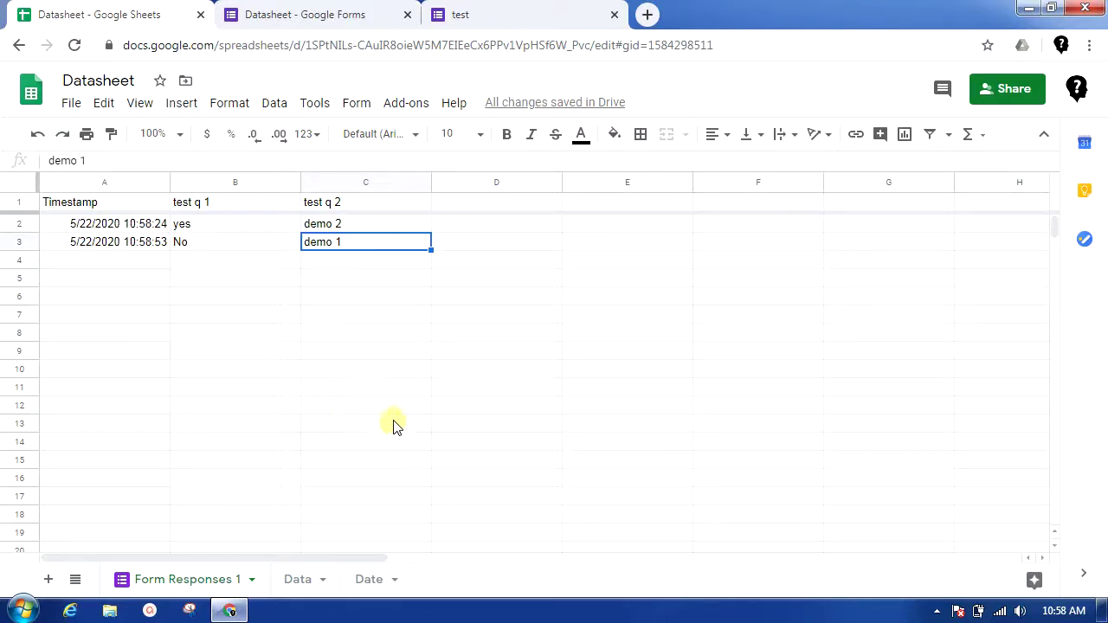
click(344, 7)
click(82, 10)
drag(91, 249, 349, 325)
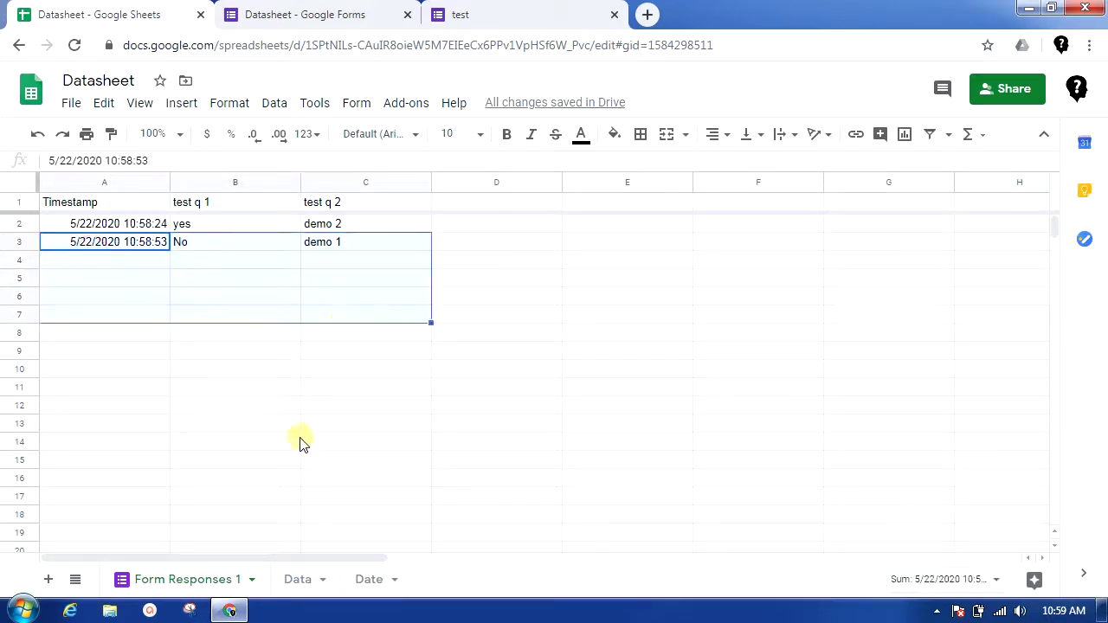
click(299, 348)
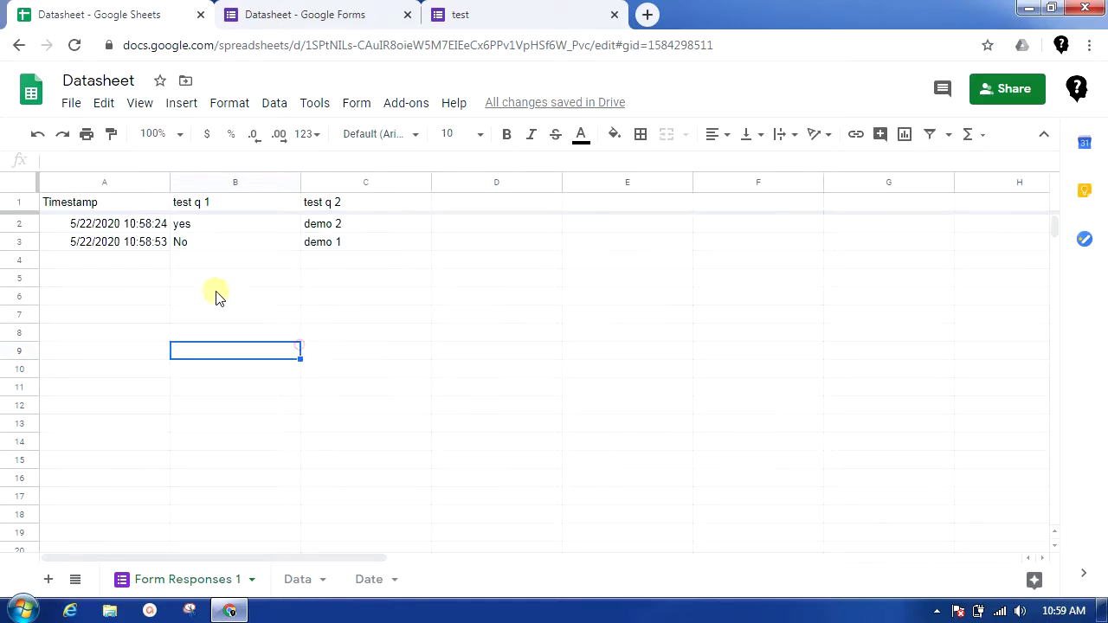
drag(134, 210, 372, 244)
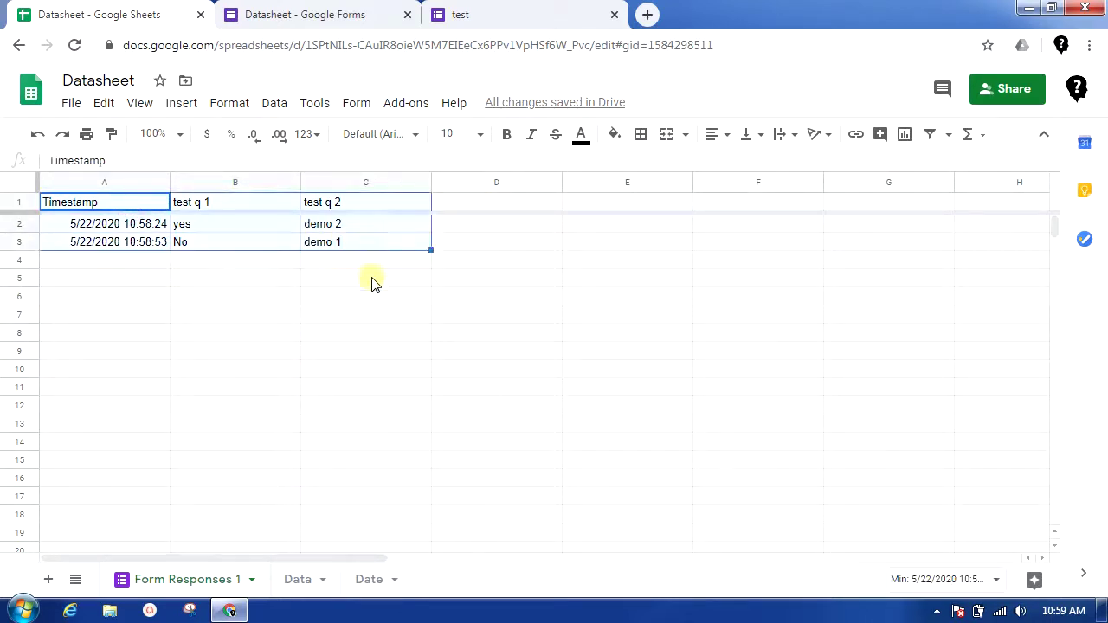
click(389, 263)
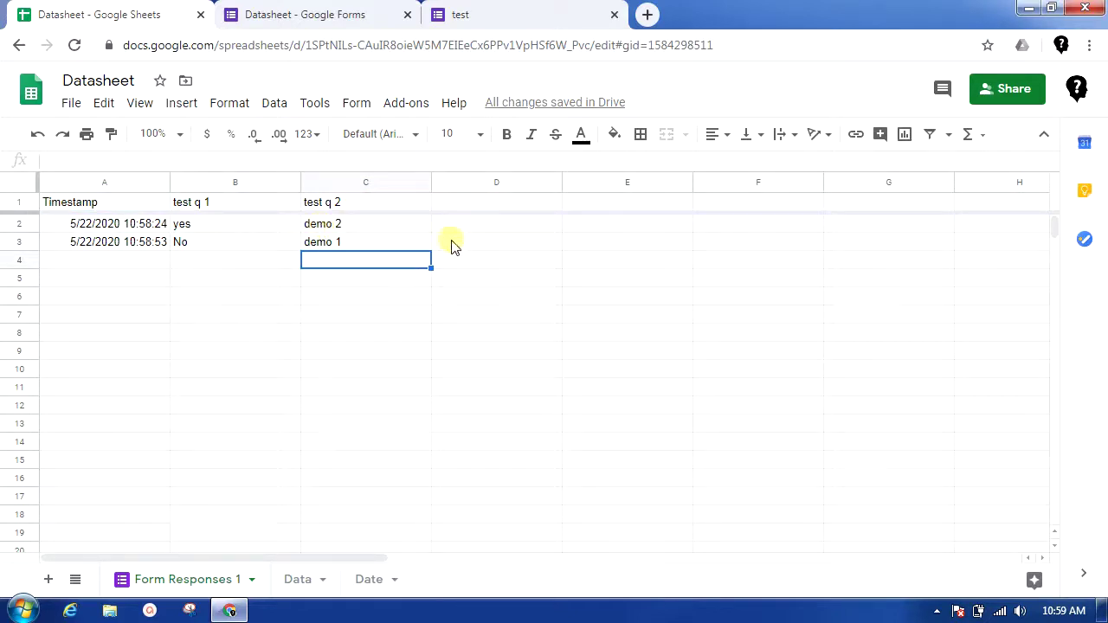
Close the form preview and look through the kinds of items that can be inserted into the spreadsheet
click(613, 15)
click(183, 105)
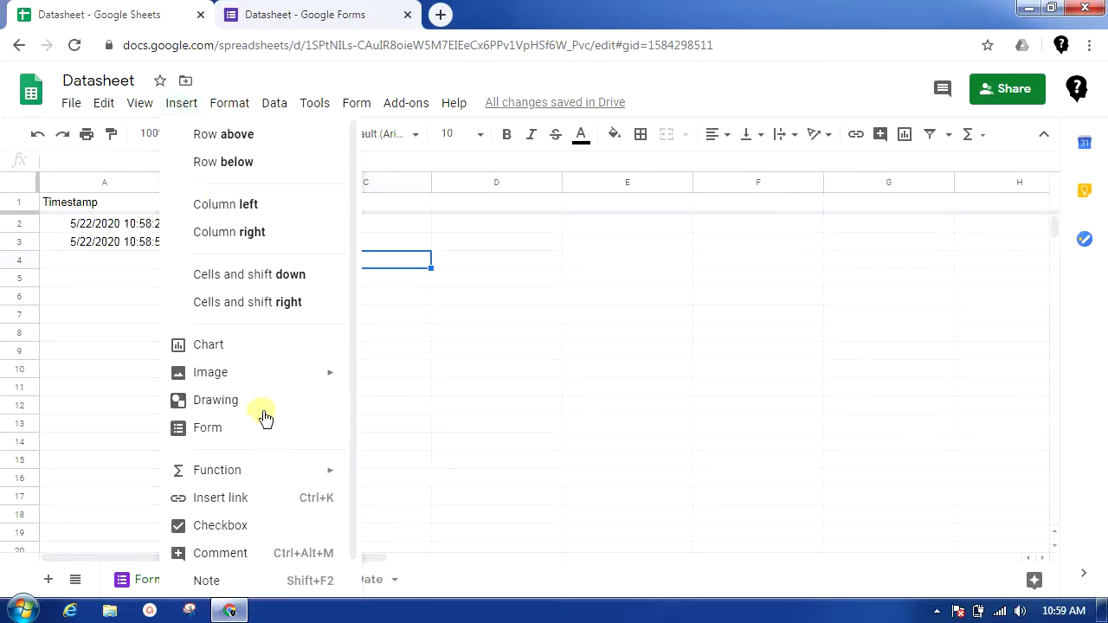
scroll(264, 418, down, 1)
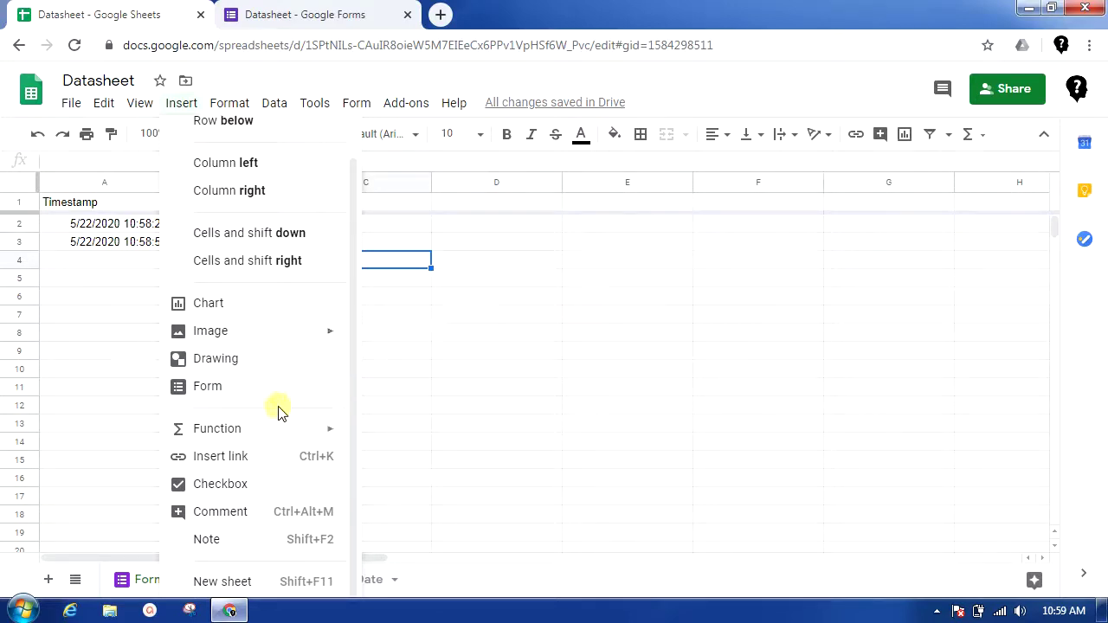
mouse_move(216, 435)
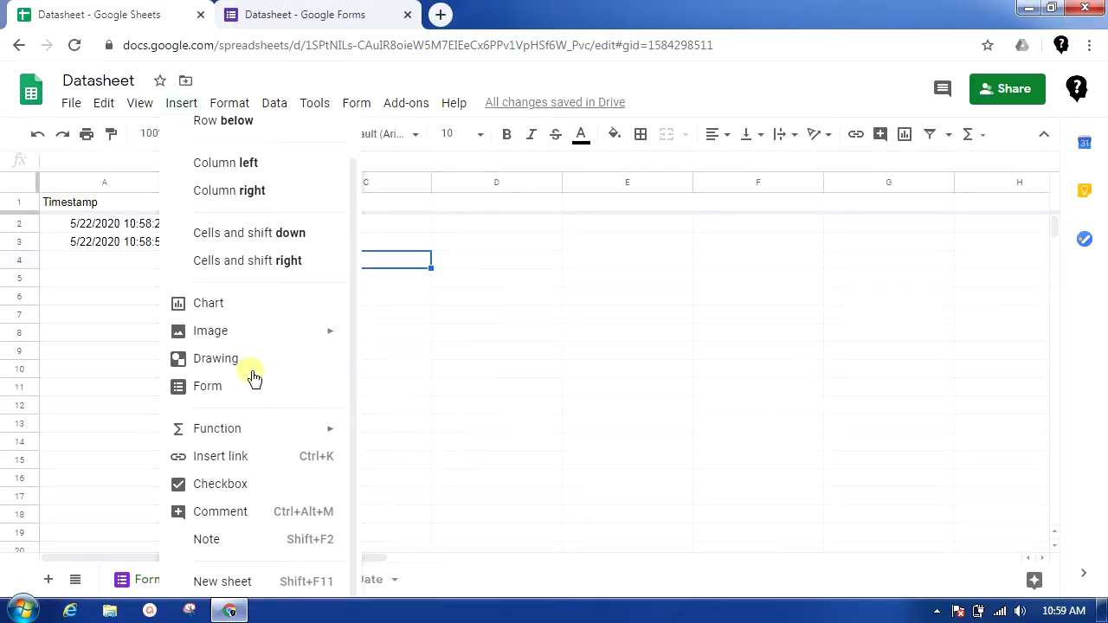